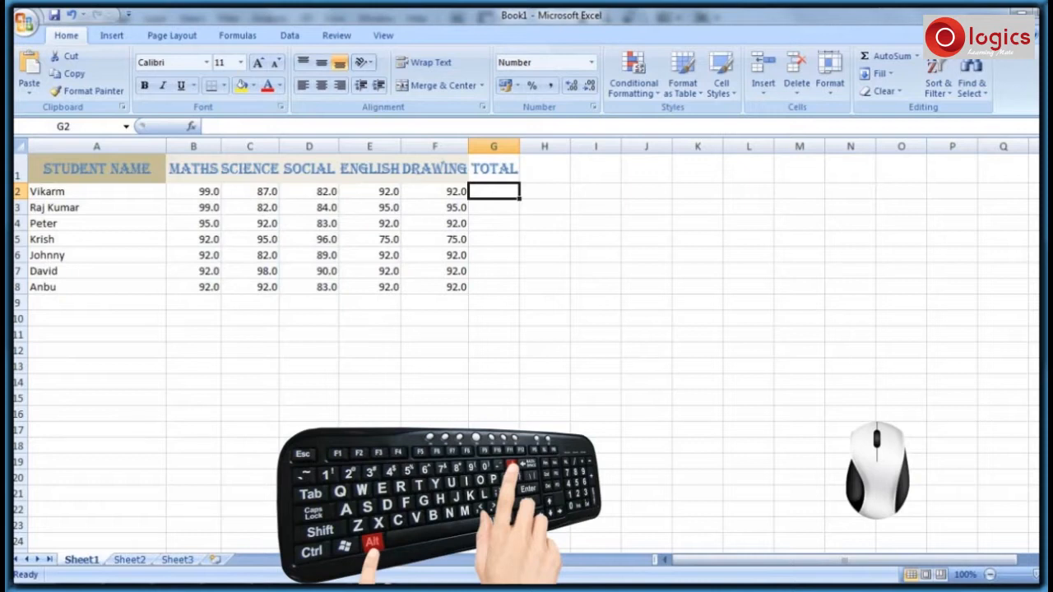
# Total the first student's marks in G2 with =SUM(B2:F2), highlighting the B2 and F2 references before accepting the formula.
pyautogui.hotkey('alt', '=')
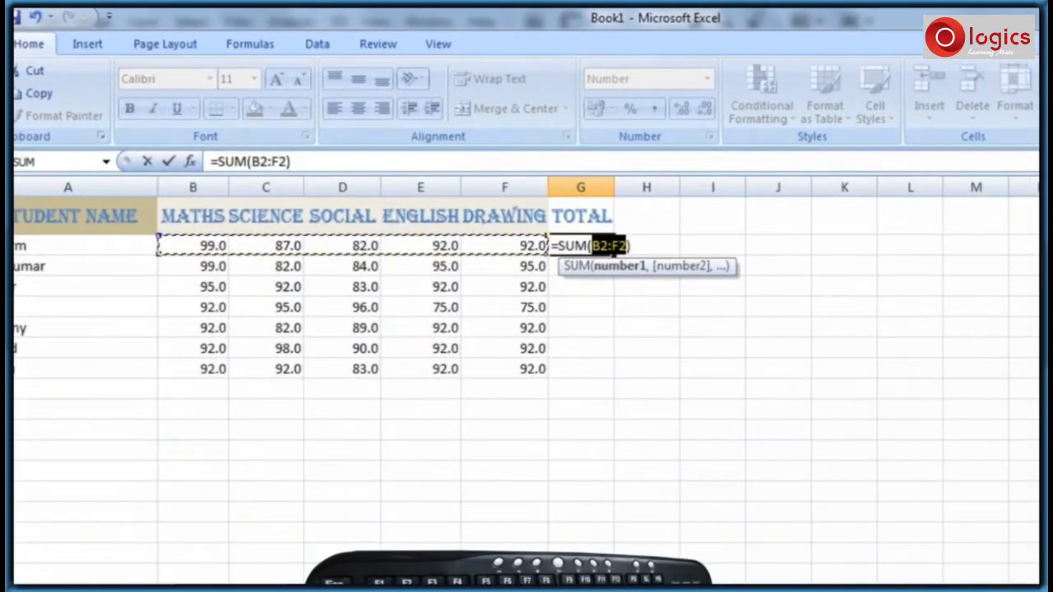
pyautogui.moveTo(551, 245); pyautogui.dragTo(586, 245)
pyautogui.doubleClick(599, 246)
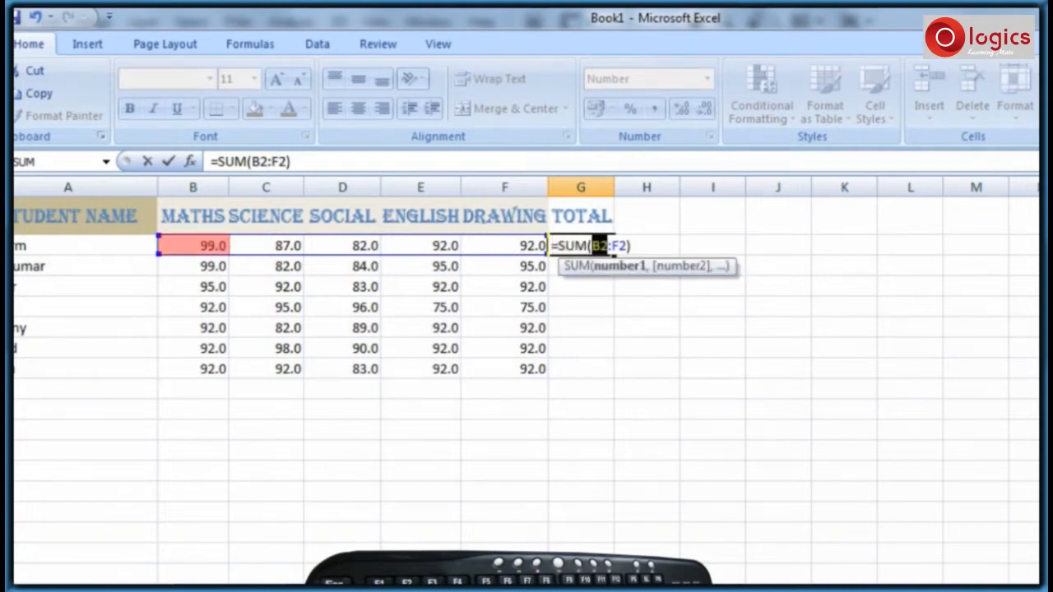
pyautogui.doubleClick(618, 246)
pyautogui.doubleClick(610, 245)
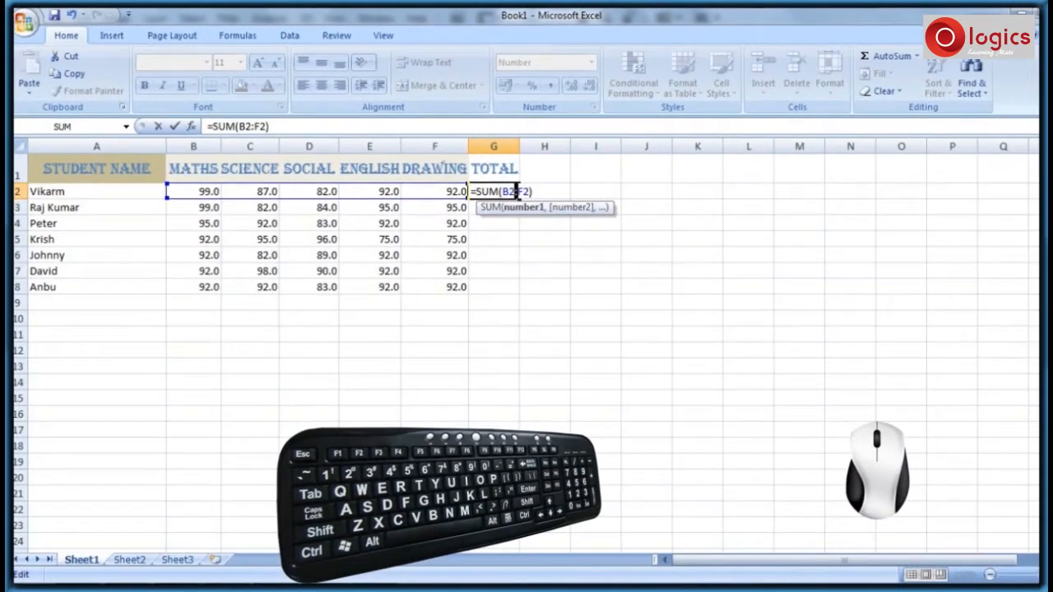
pyautogui.press('Return')
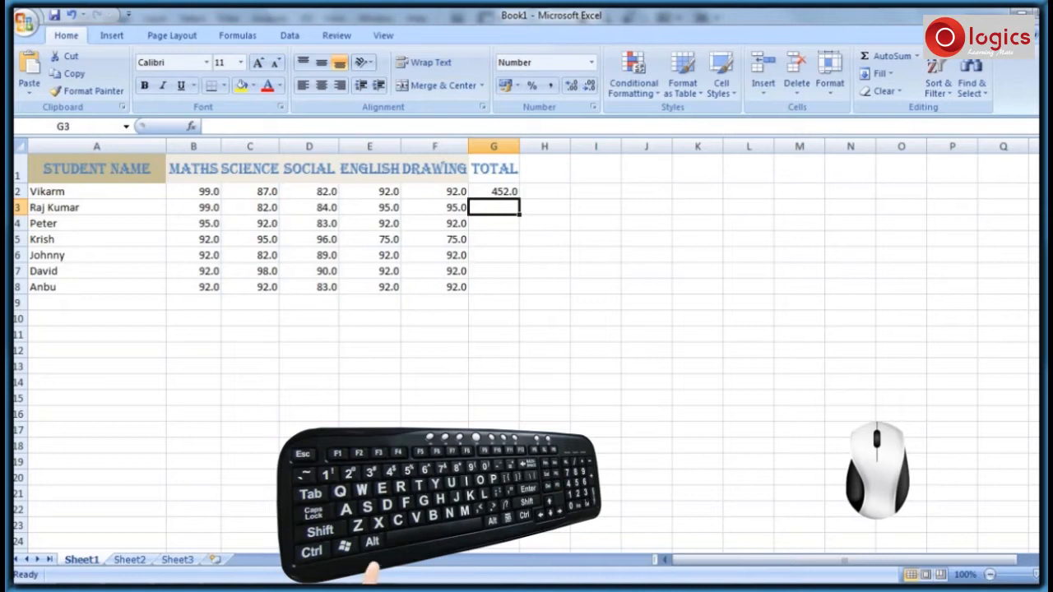
# Total the second student's marks in G3 with =SUM(B3:F3), highlighting the B3 and F3 references before accepting the formula.
pyautogui.hotkey('alt', '=')
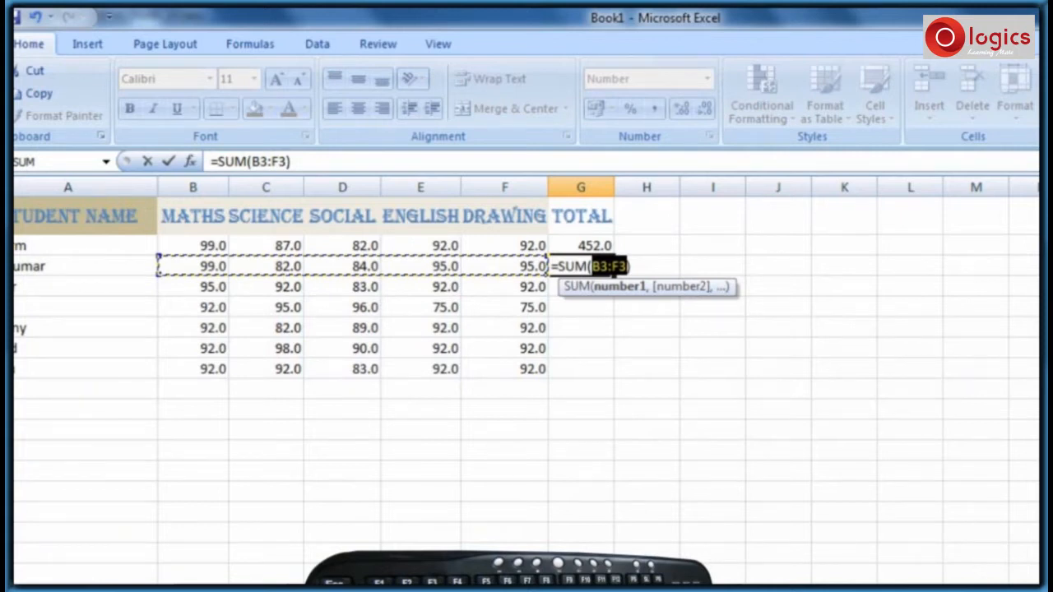
pyautogui.doubleClick(599, 266)
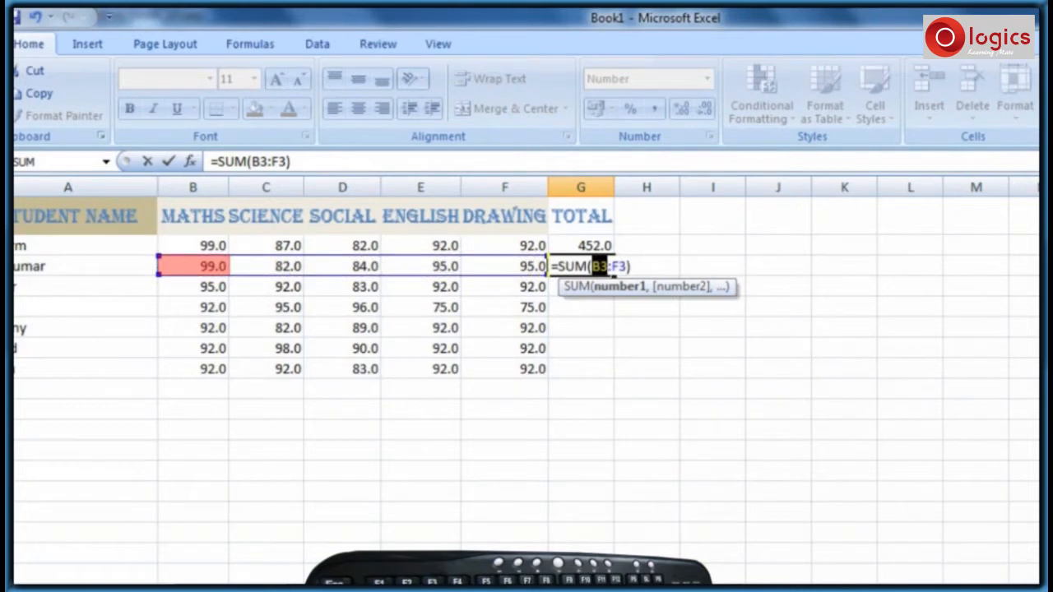
pyautogui.doubleClick(618, 267)
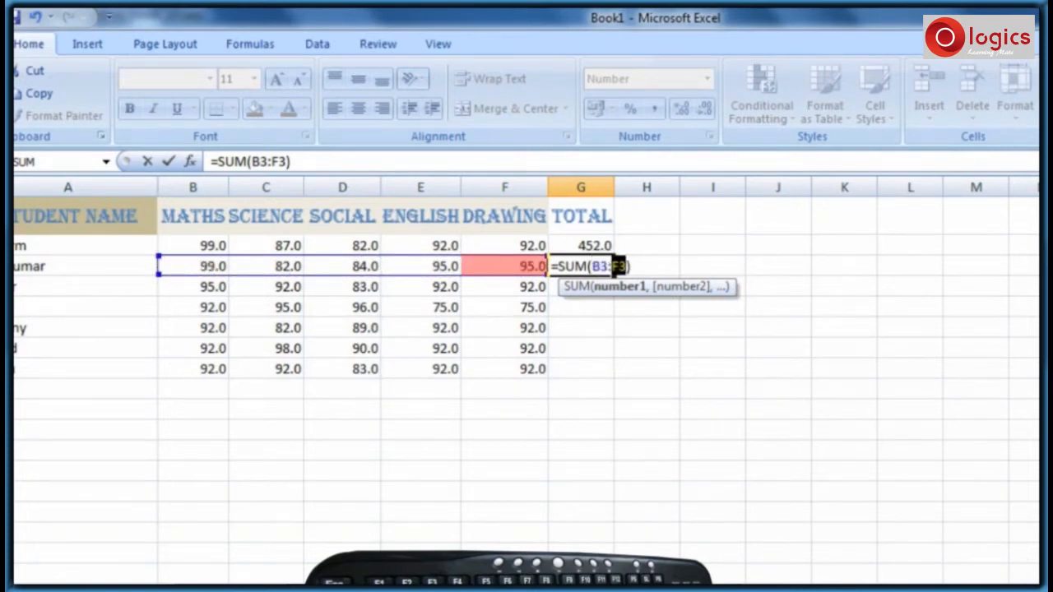
pyautogui.doubleClick(609, 266)
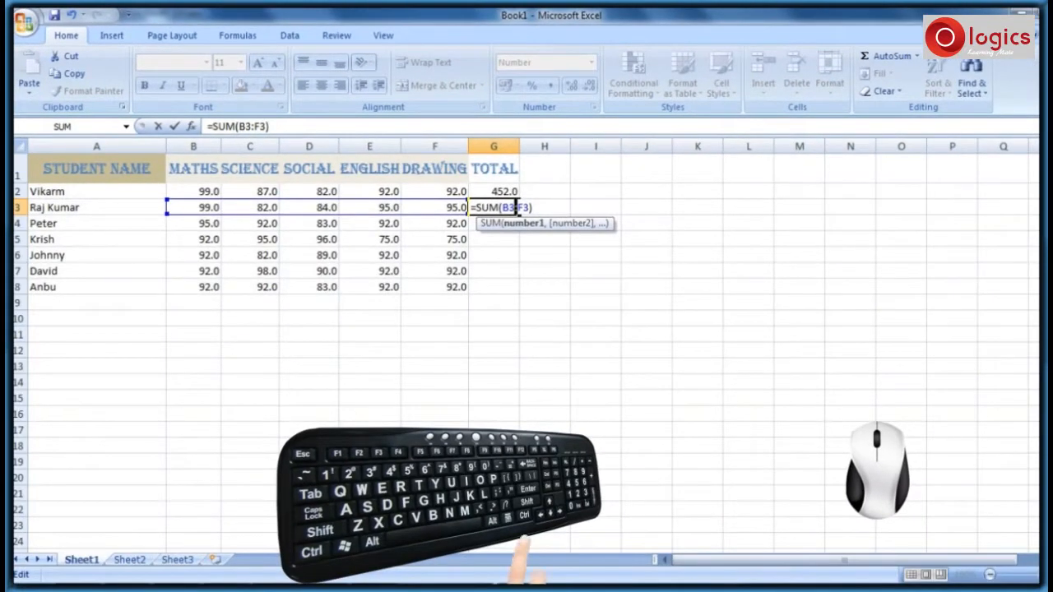
pyautogui.press('Return')
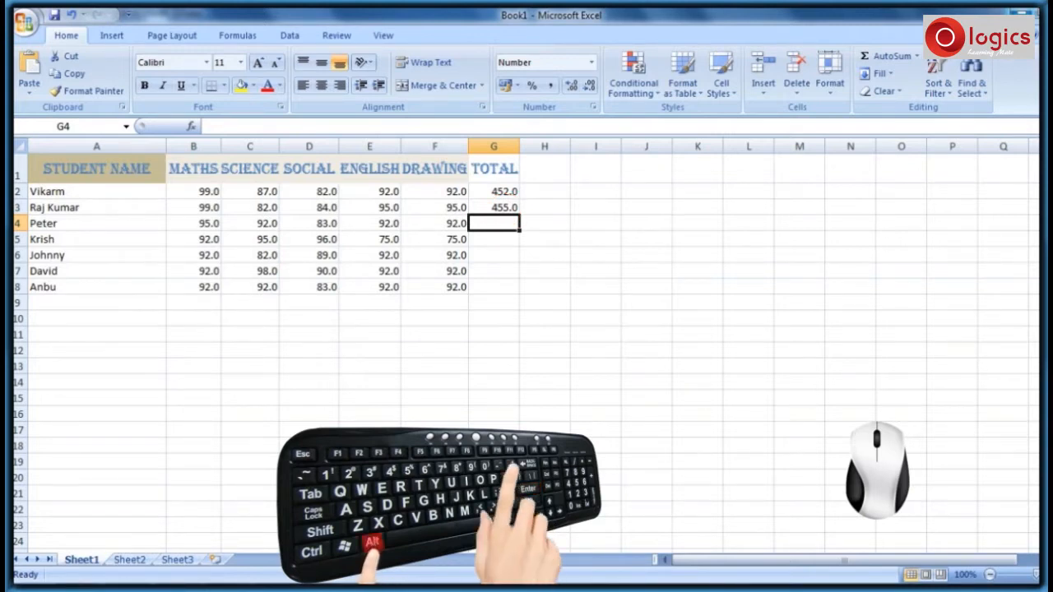
# Total the third student's marks in G4 with =SUM(B4:F4), highlighting the B4 and F4 references before accepting the formula.
pyautogui.hotkey('alt', '=')
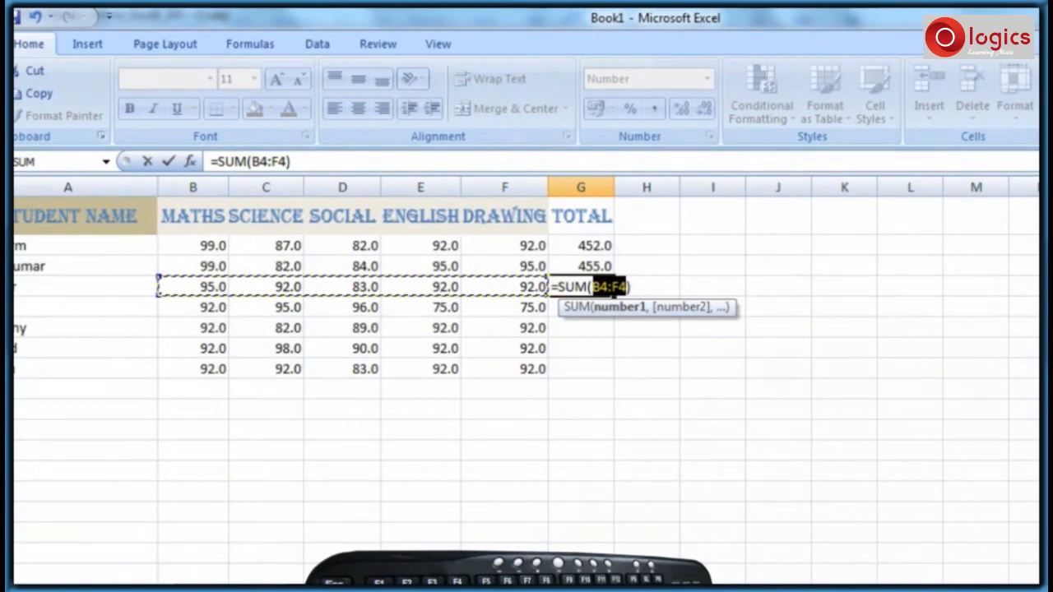
pyautogui.doubleClick(599, 287)
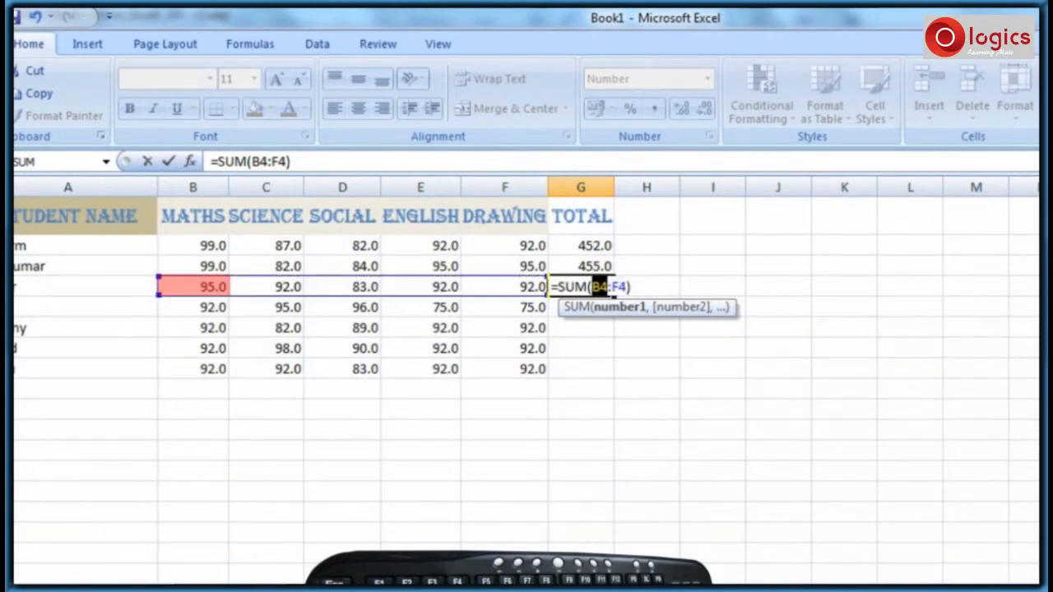
pyautogui.doubleClick(617, 287)
pyautogui.click(609, 286)
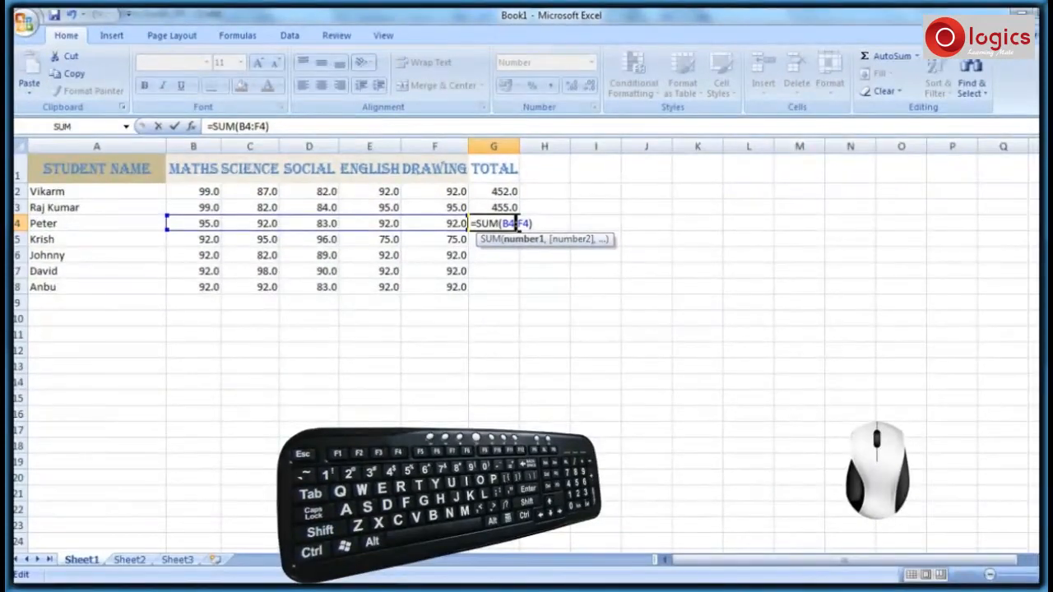
pyautogui.press('Return')
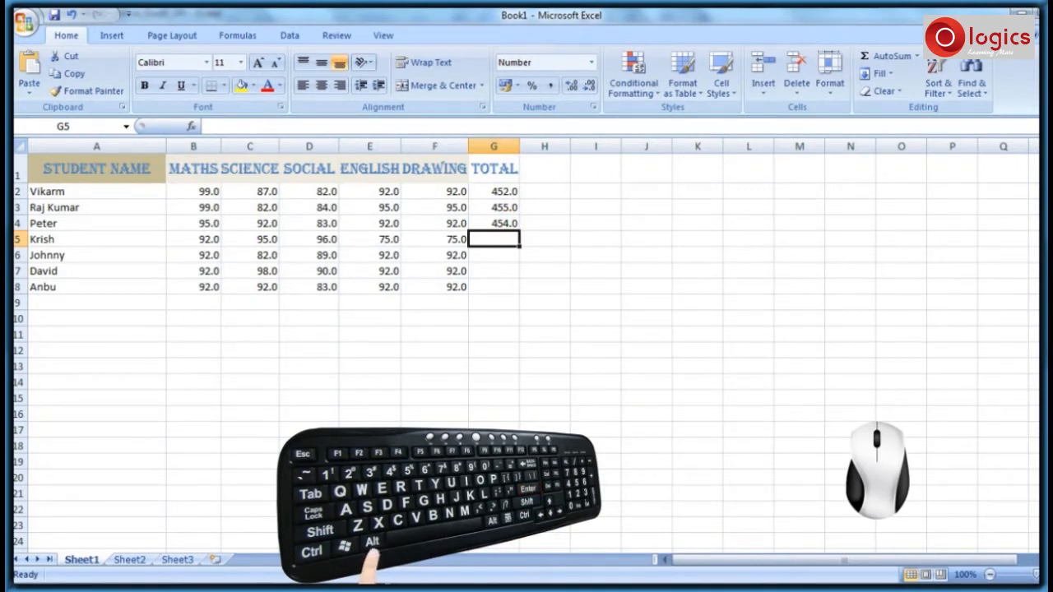
# Total the fourth student's marks in G5 with =SUM(B5:F5), highlighting the B5 and F5 references before accepting the formula.
pyautogui.hotkey('alt', '=')
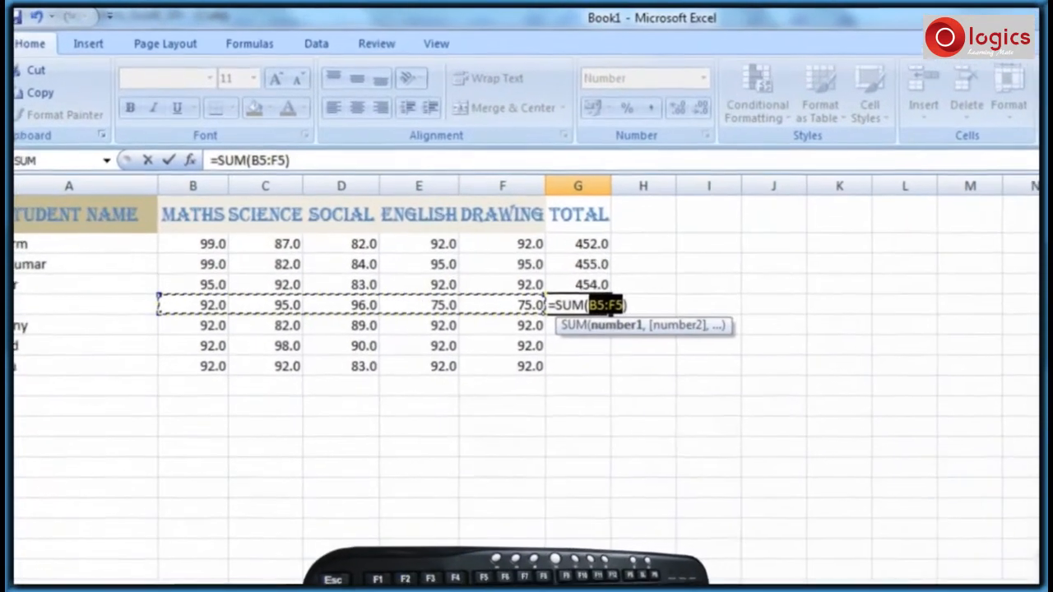
pyautogui.doubleClick(599, 308)
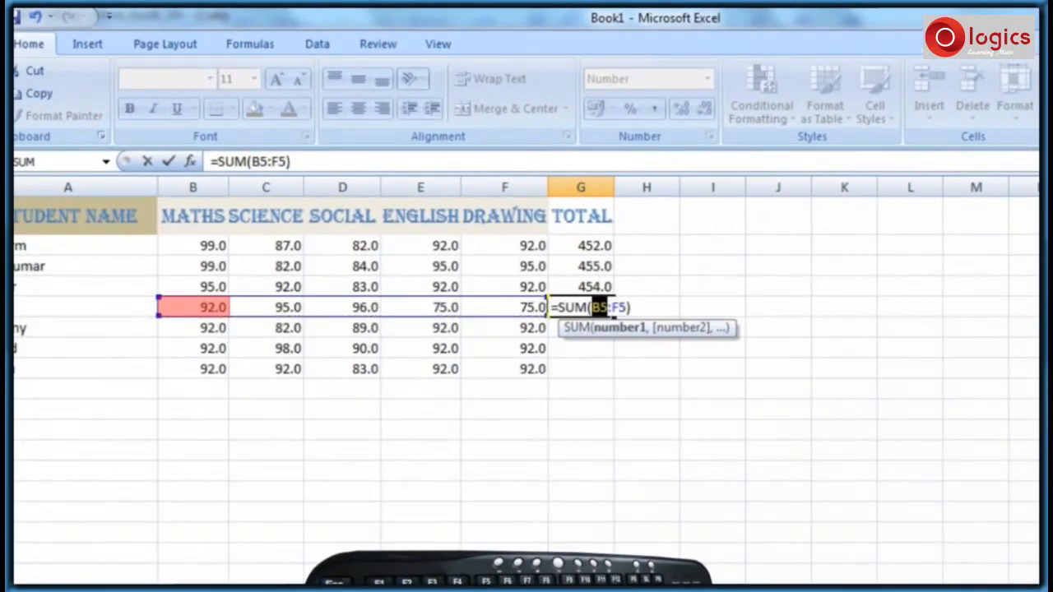
pyautogui.doubleClick(619, 307)
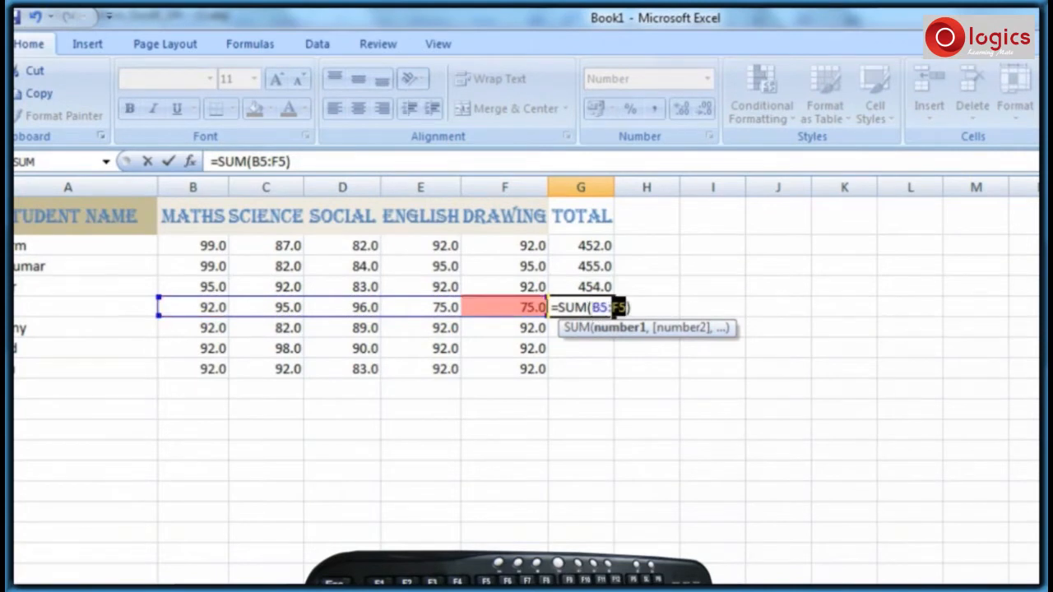
pyautogui.doubleClick(611, 308)
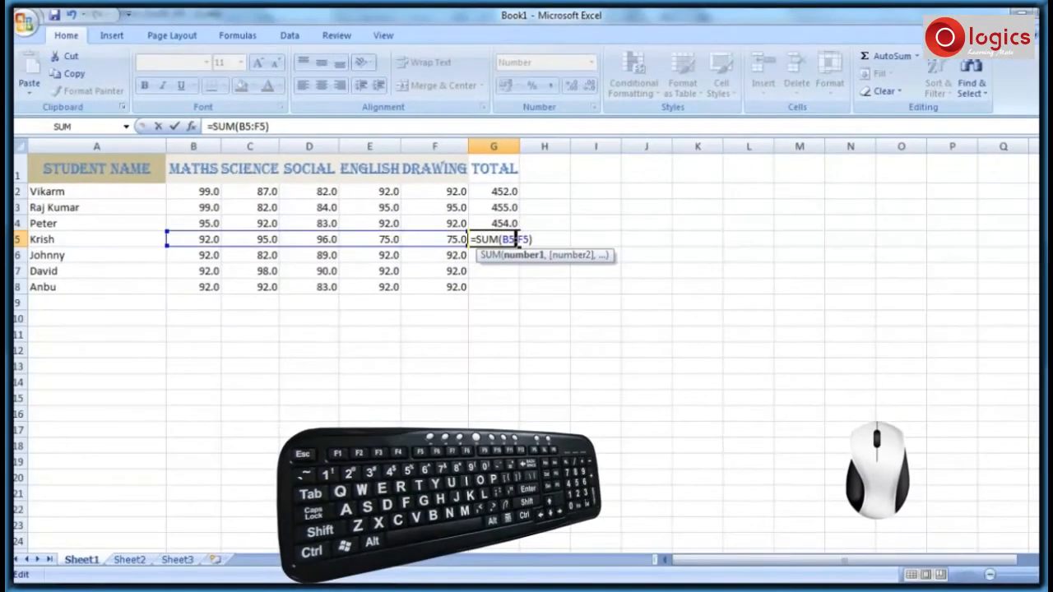
pyautogui.press('Return')
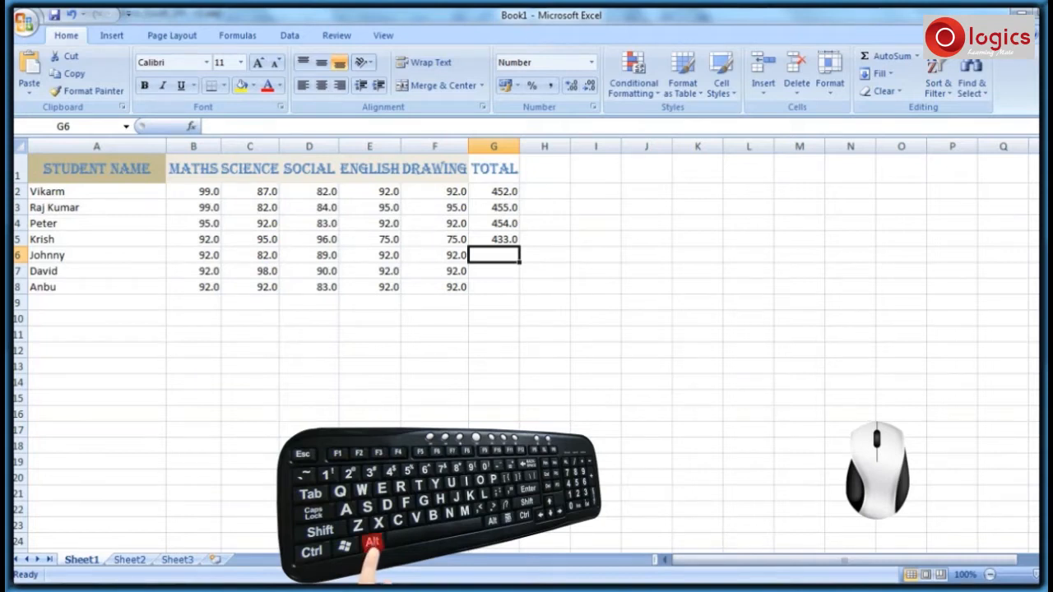
# Total the fifth student's marks in G6 with =SUM(B6:F6), highlighting the B6 and F6 references before accepting the formula.
pyautogui.hotkey('alt', '=')
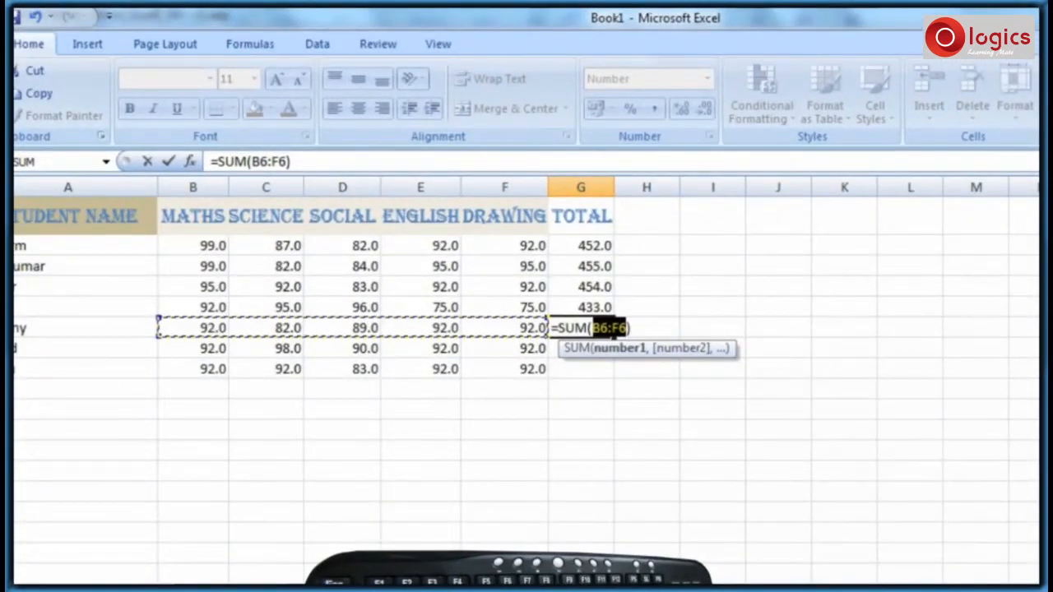
pyautogui.doubleClick(599, 328)
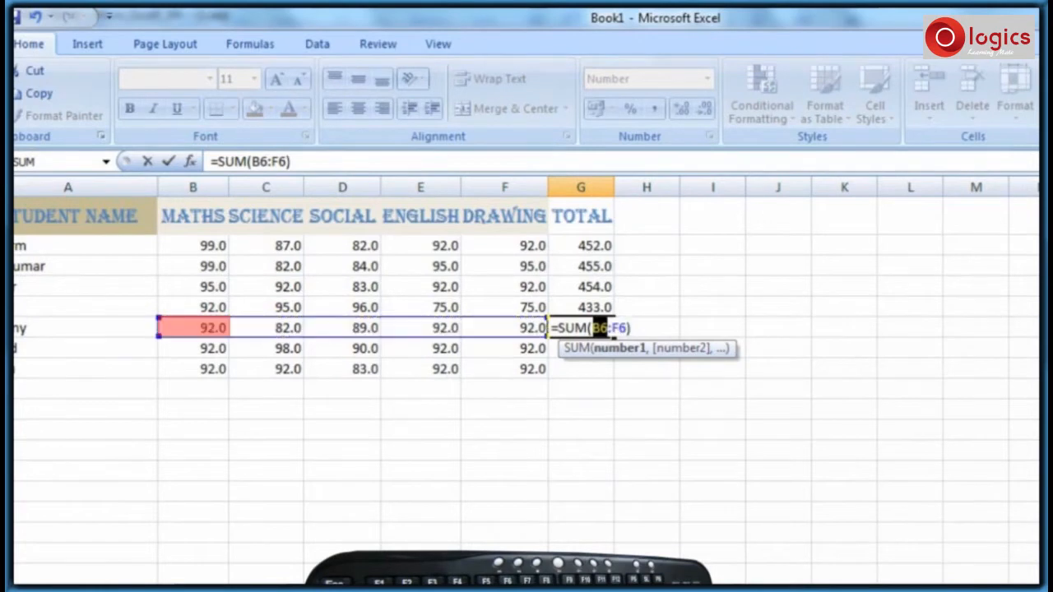
pyautogui.doubleClick(619, 328)
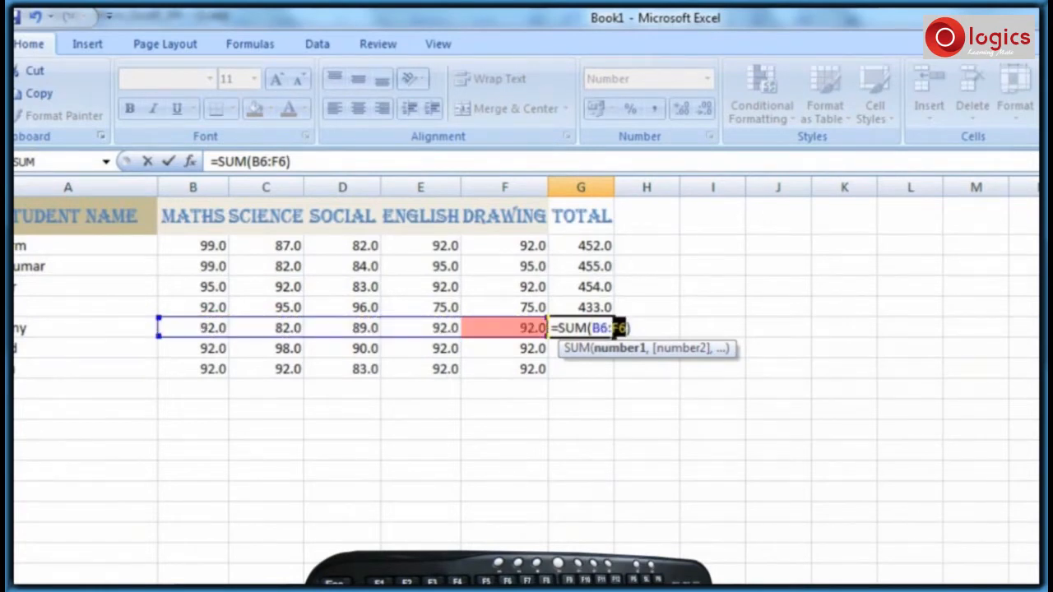
pyautogui.click(609, 328)
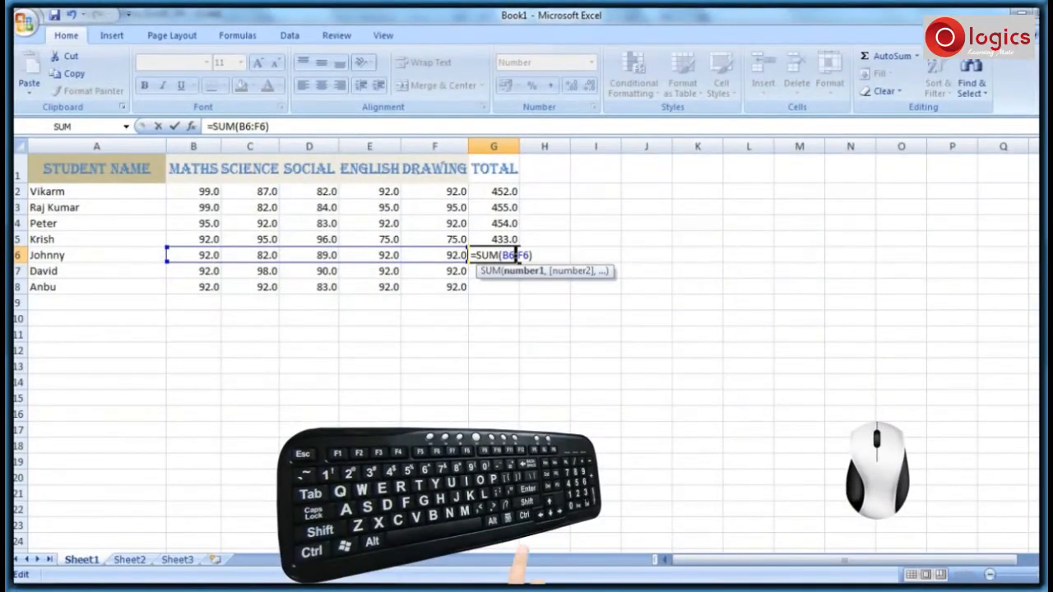
pyautogui.press('Return')
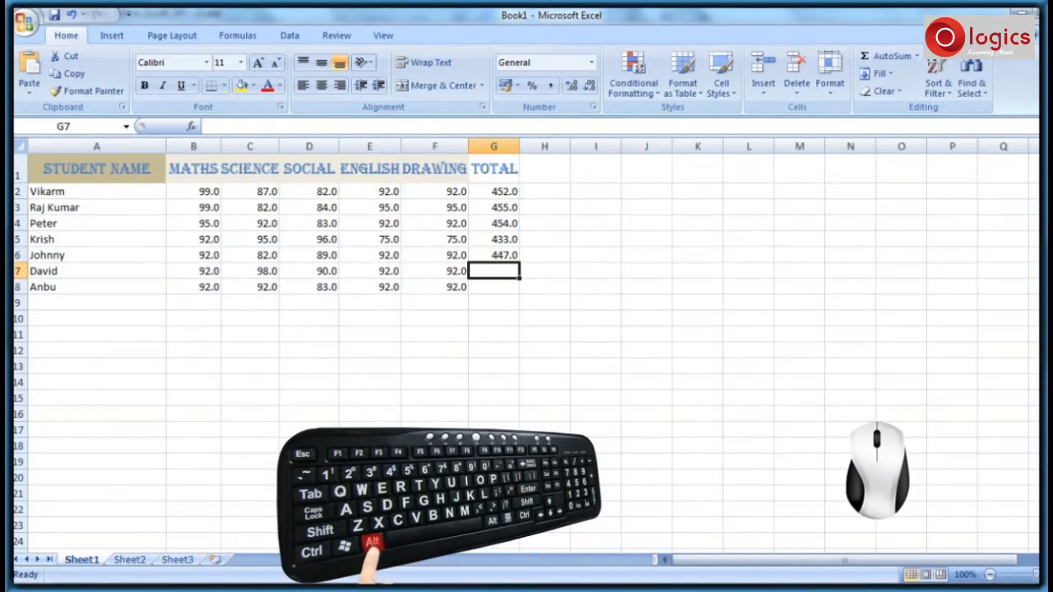
# Total the sixth student's marks in G7 with =SUM(B7:F7), highlighting the B7 and F7 references before accepting the formula.
pyautogui.hotkey('alt', '=')
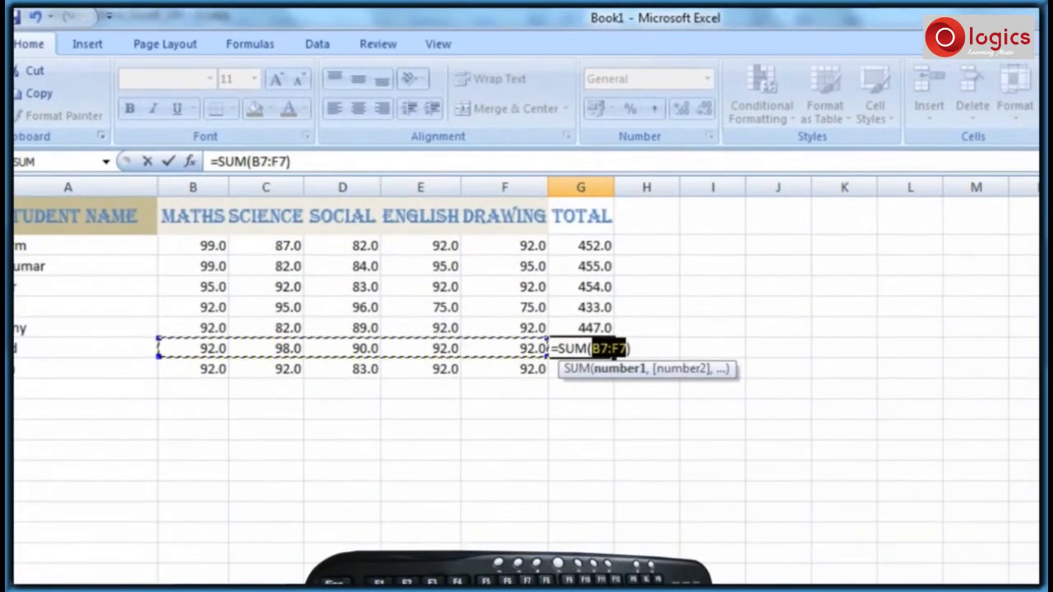
pyautogui.doubleClick(600, 349)
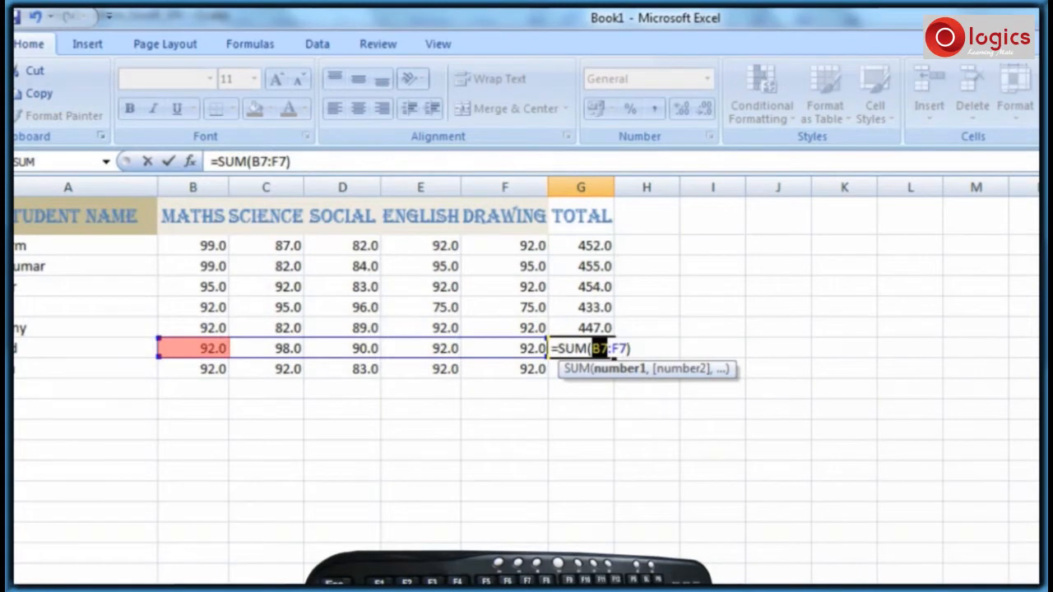
pyautogui.doubleClick(619, 348)
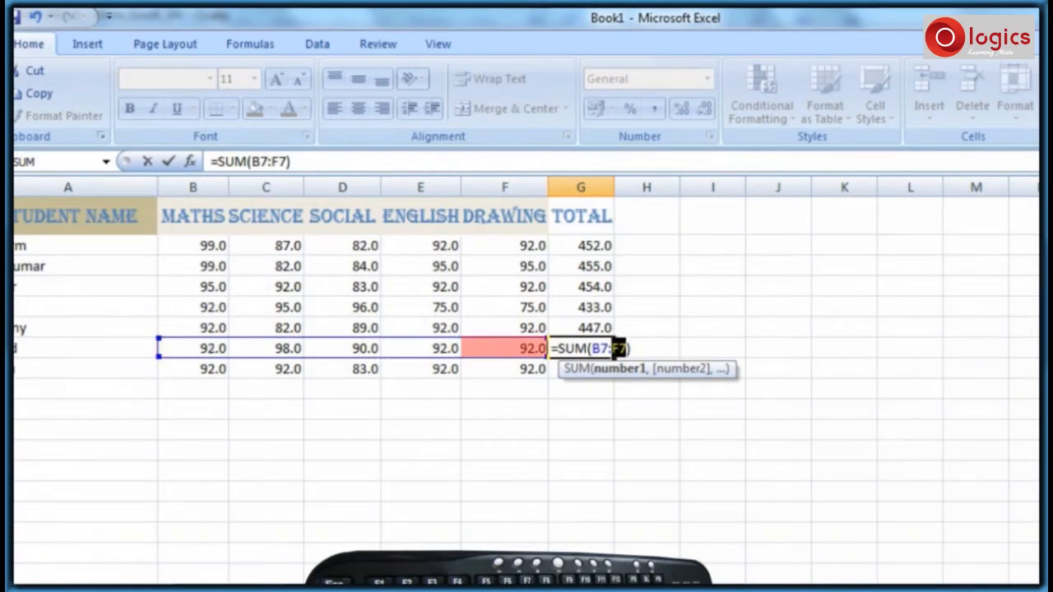
pyautogui.doubleClick(609, 348)
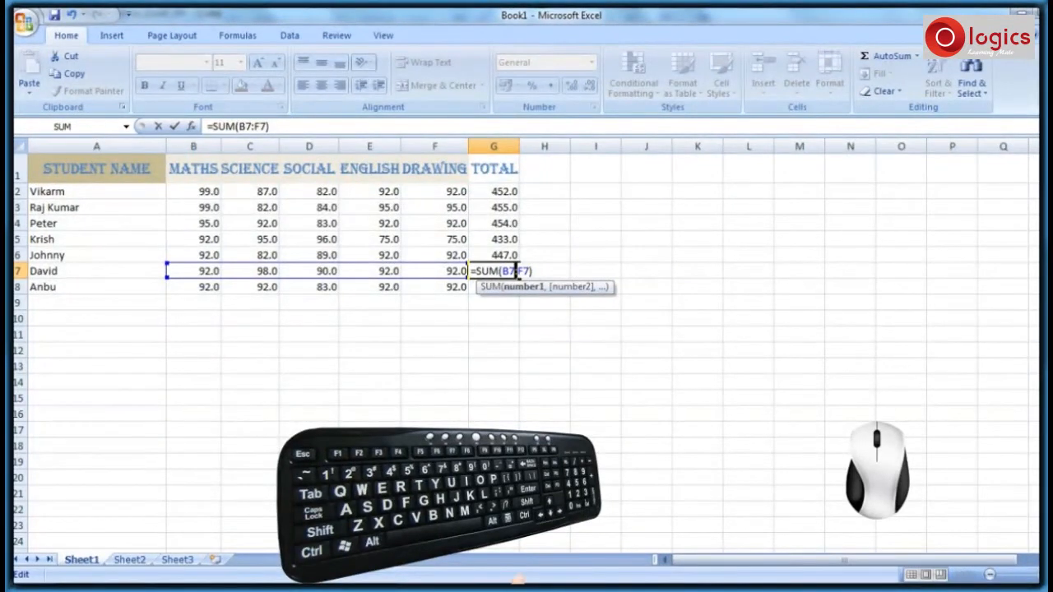
pyautogui.press('Return')
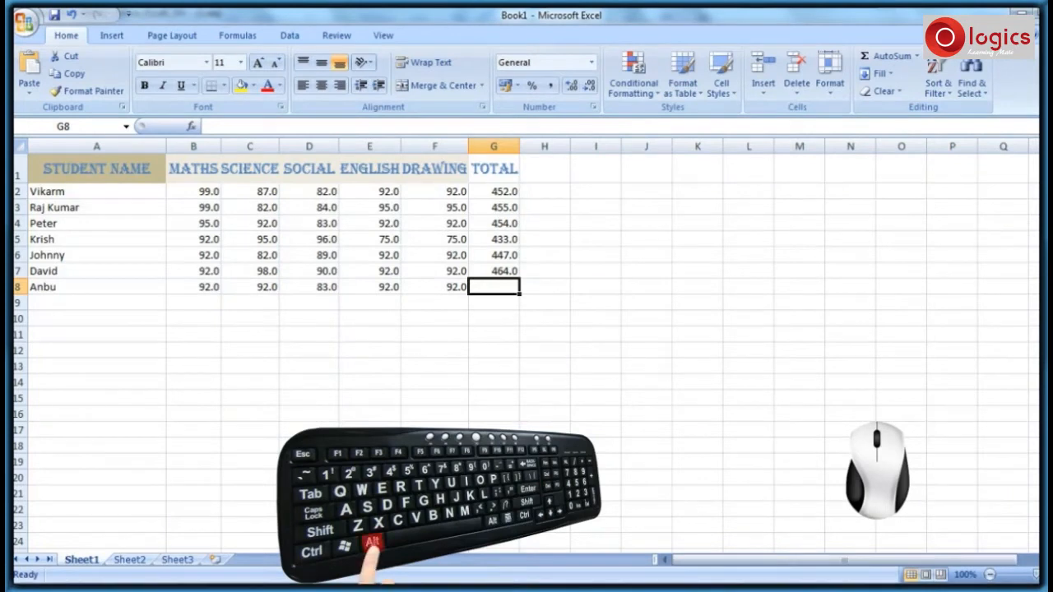
# Total the last student's marks in G8 with =SUM(B8:F8), highlighting the B8 and F8 references before accepting the formula.
pyautogui.hotkey('alt', '=')
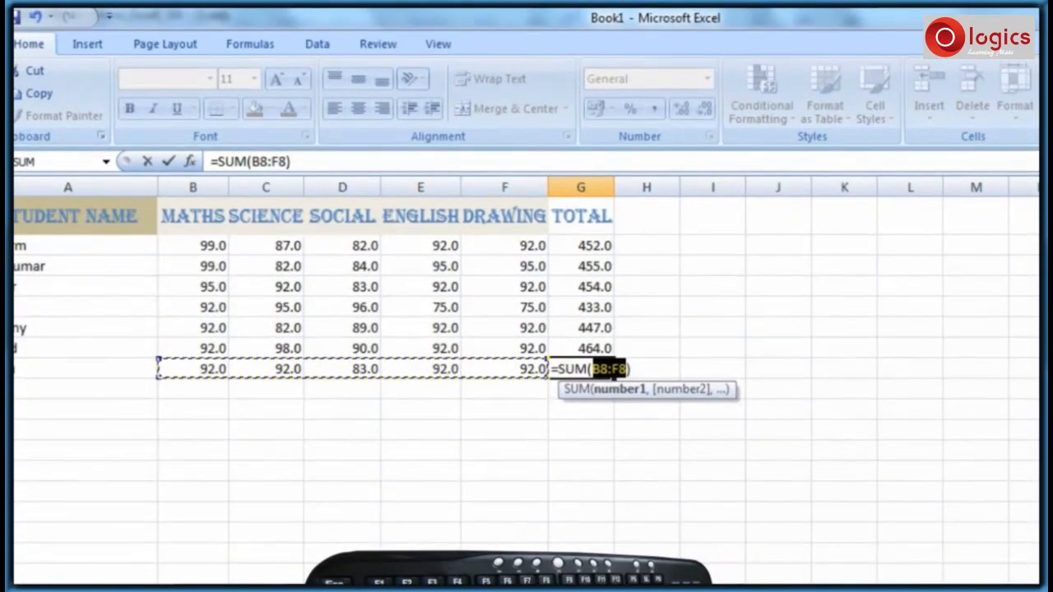
pyautogui.doubleClick(600, 369)
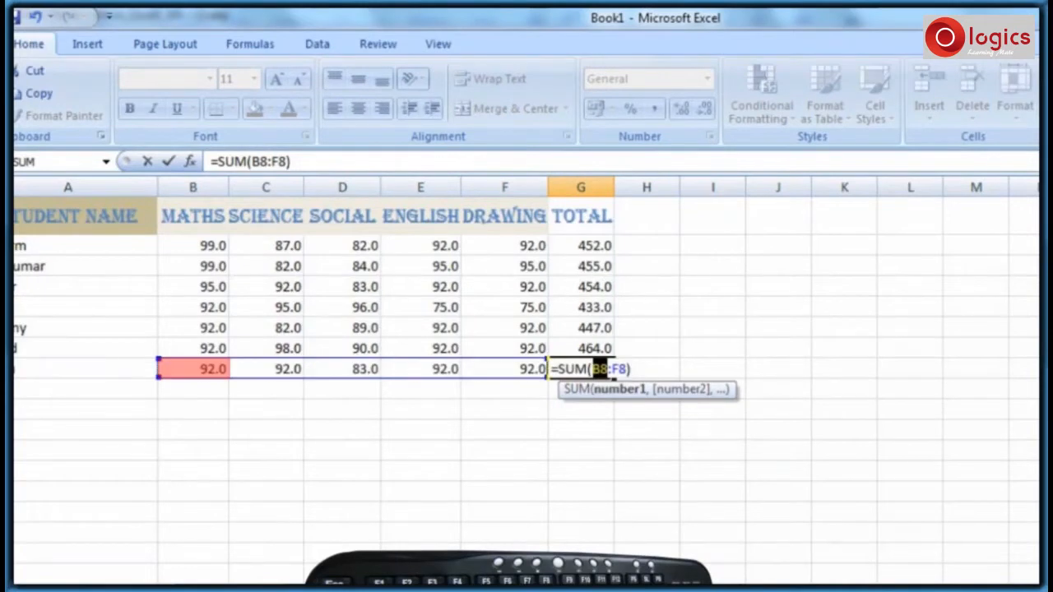
pyautogui.doubleClick(619, 369)
pyautogui.click(610, 369)
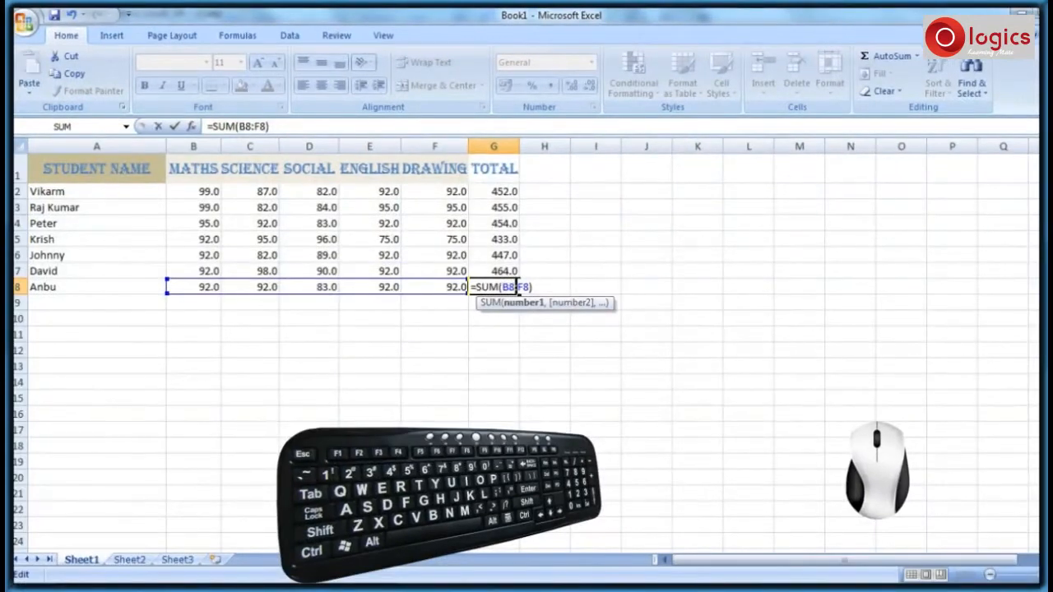
pyautogui.press('Return')
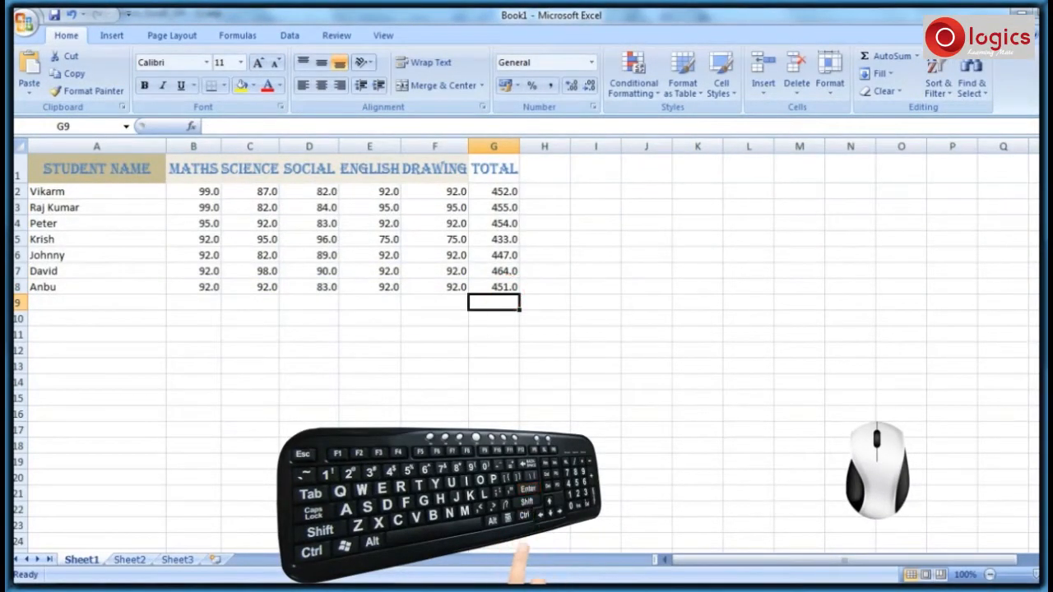
# Enter the column heading "group total" in cell H1, beside the TOTAL heading.
pyautogui.click(558, 165)
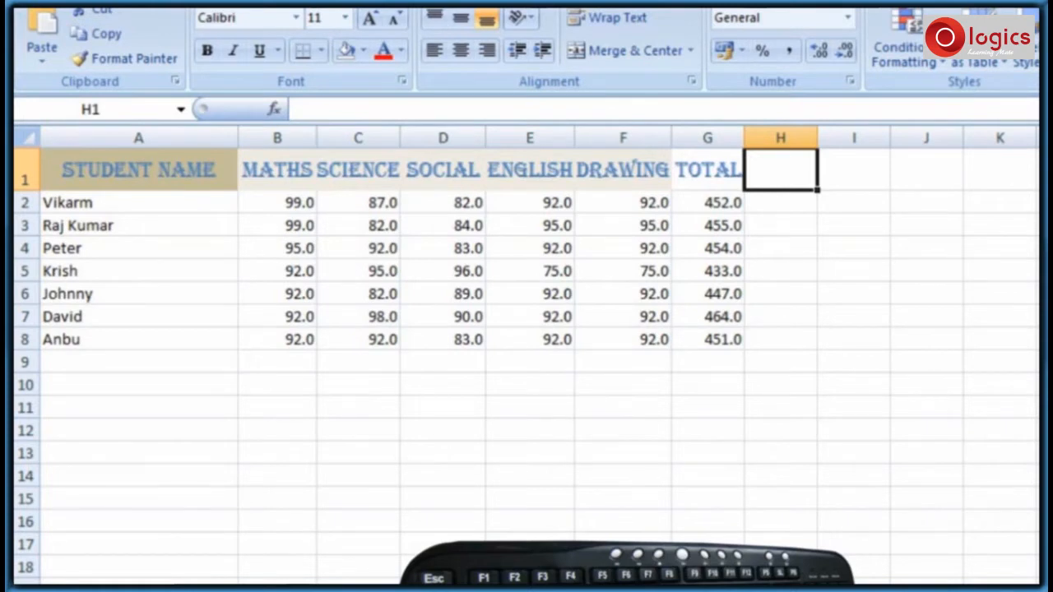
pyautogui.write('group total')
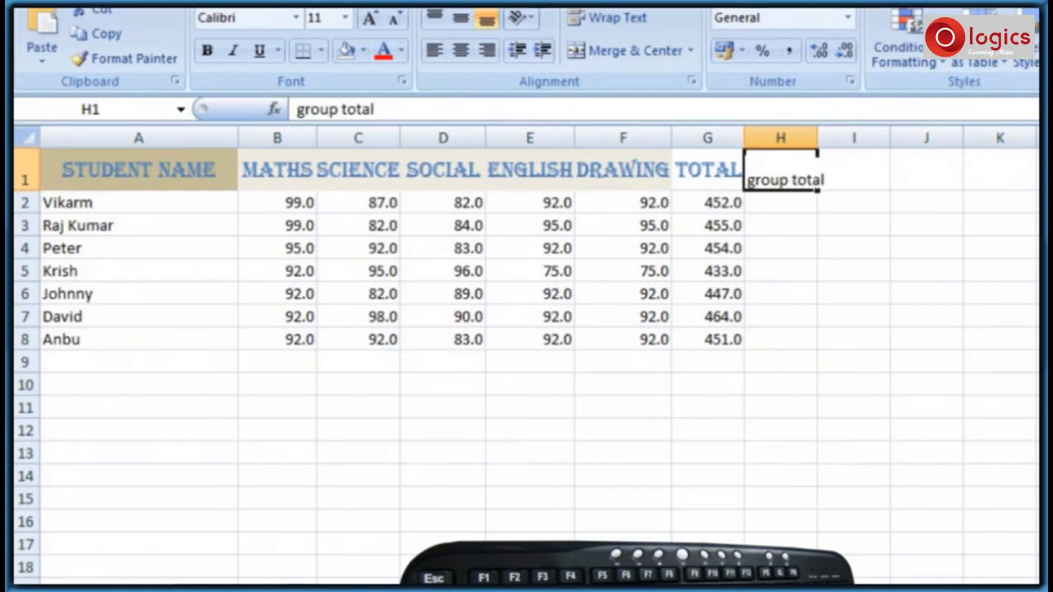
pyautogui.press('Return')
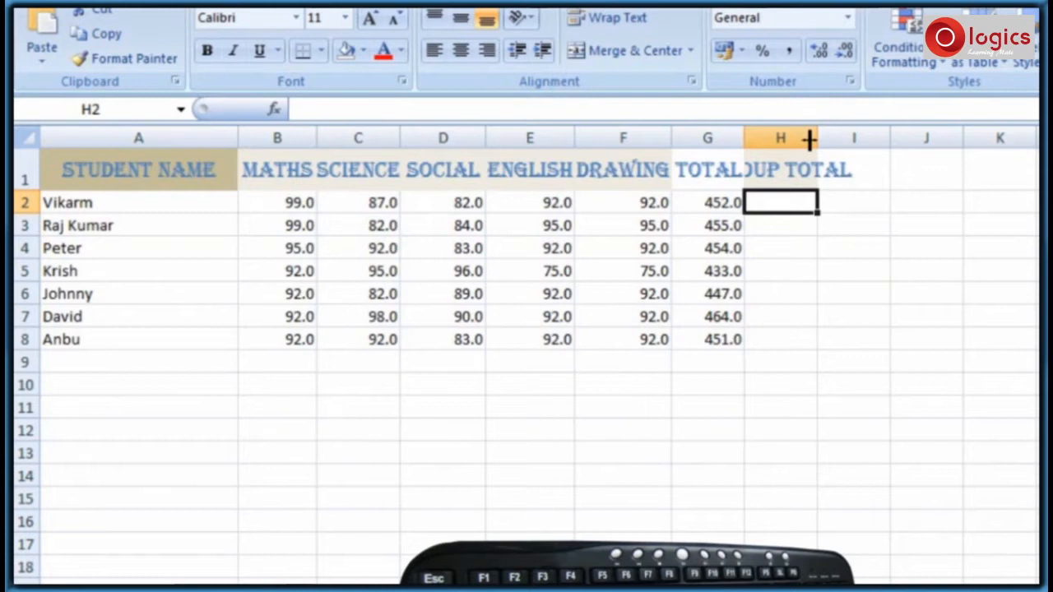
# Fit column H to its heading and total the first student's Maths, Science and Social marks in H2 with =sum(B2:D2).
pyautogui.doubleClick(809, 139)
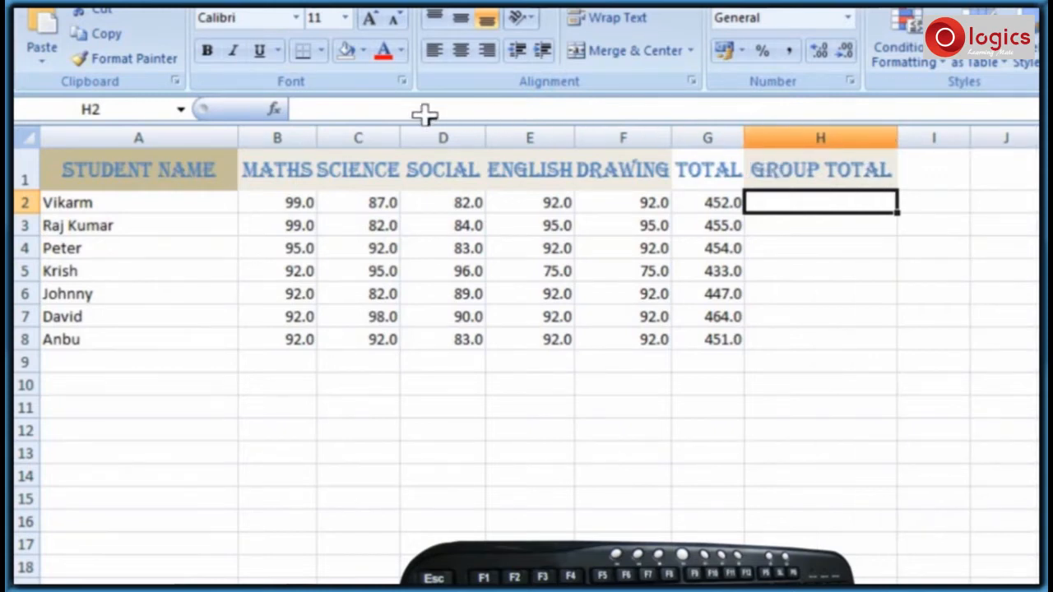
pyautogui.click(307, 109)
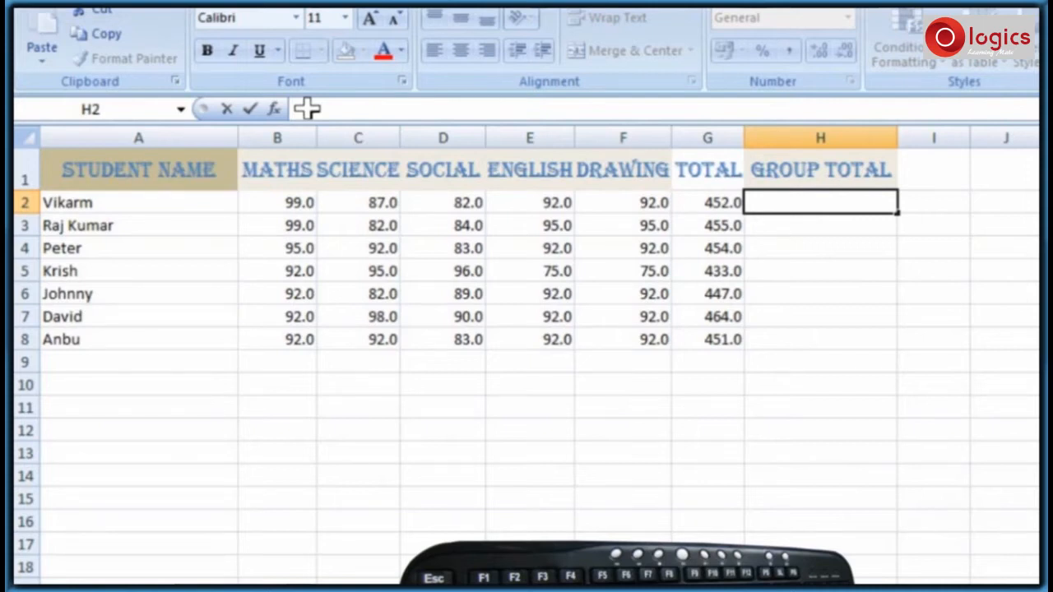
pyautogui.write('B2')
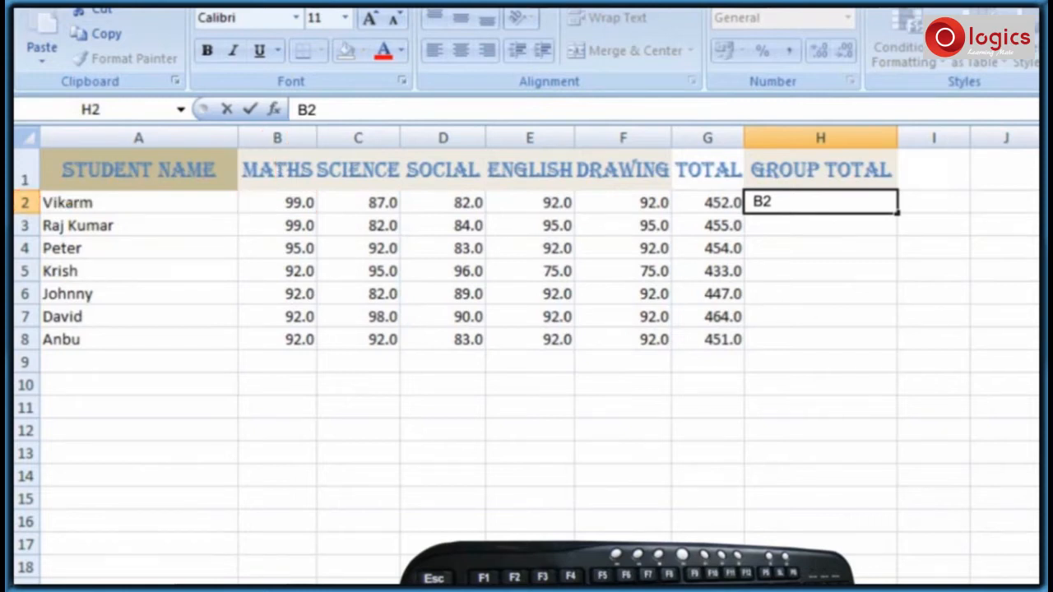
pyautogui.write('D2')
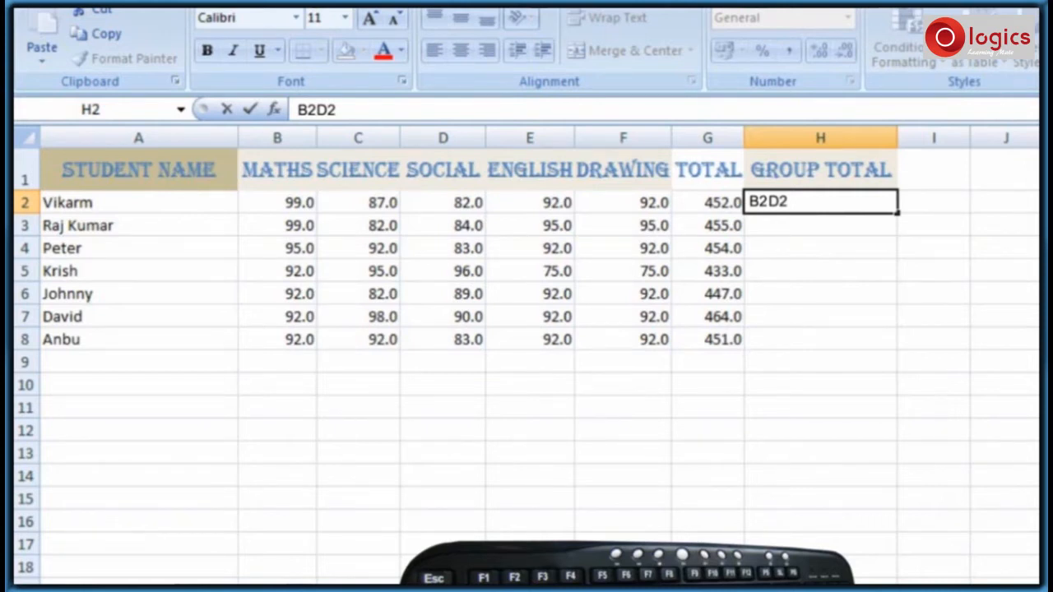
pyautogui.click(316, 110)
pyautogui.write(':')
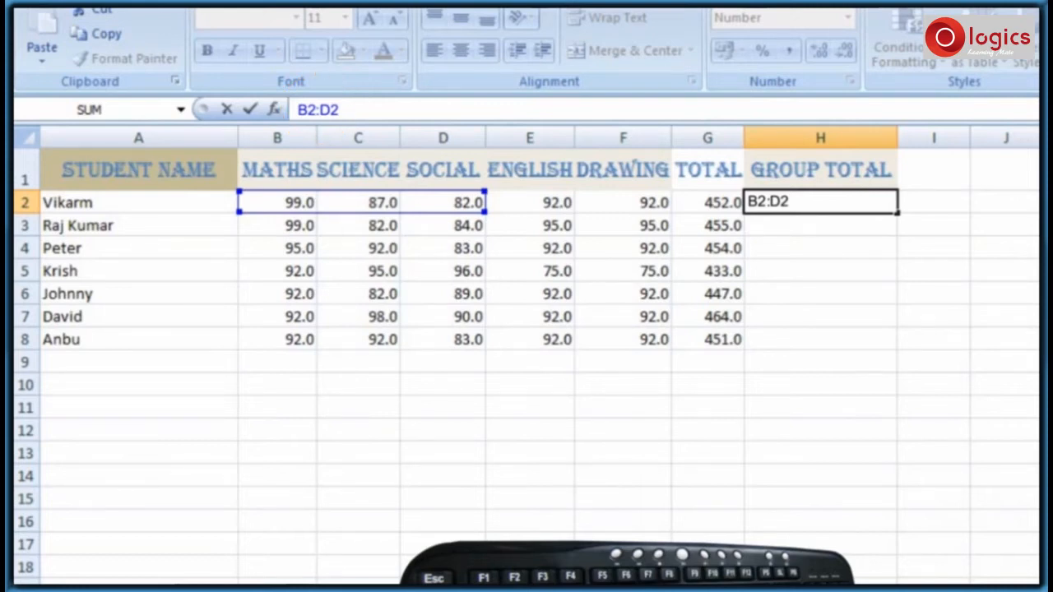
pyautogui.press('Home')
pyautogui.write('(')
pyautogui.press('End')
pyautogui.write(')')
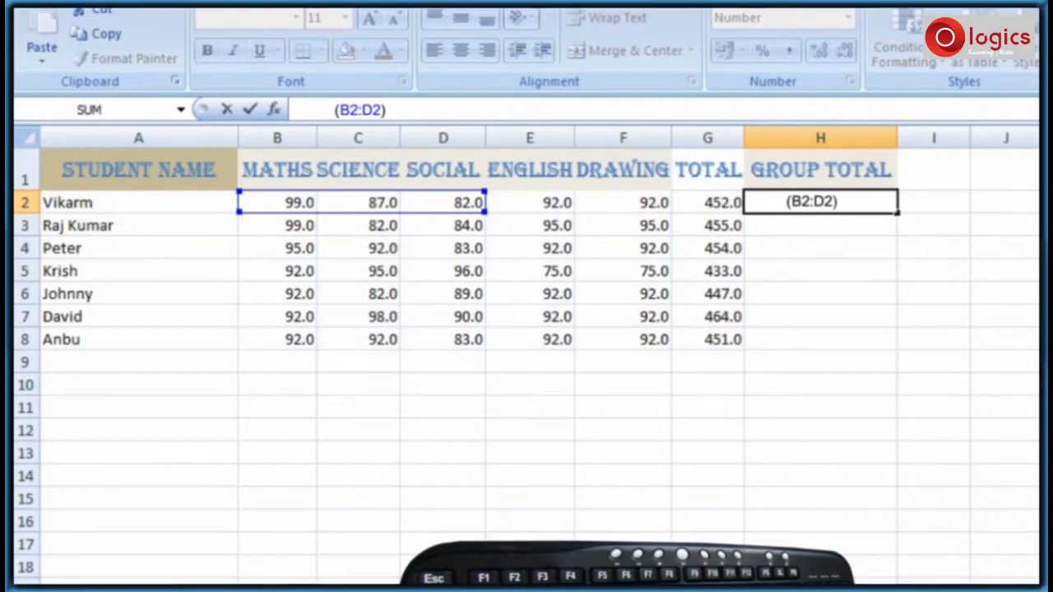
pyautogui.write('=sum')
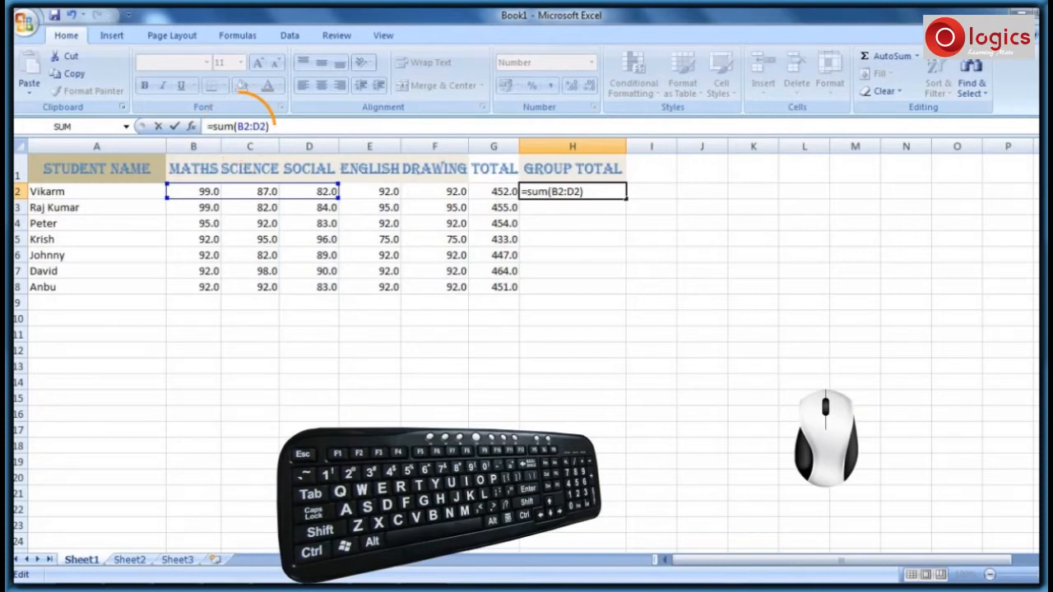
pyautogui.press('Return')
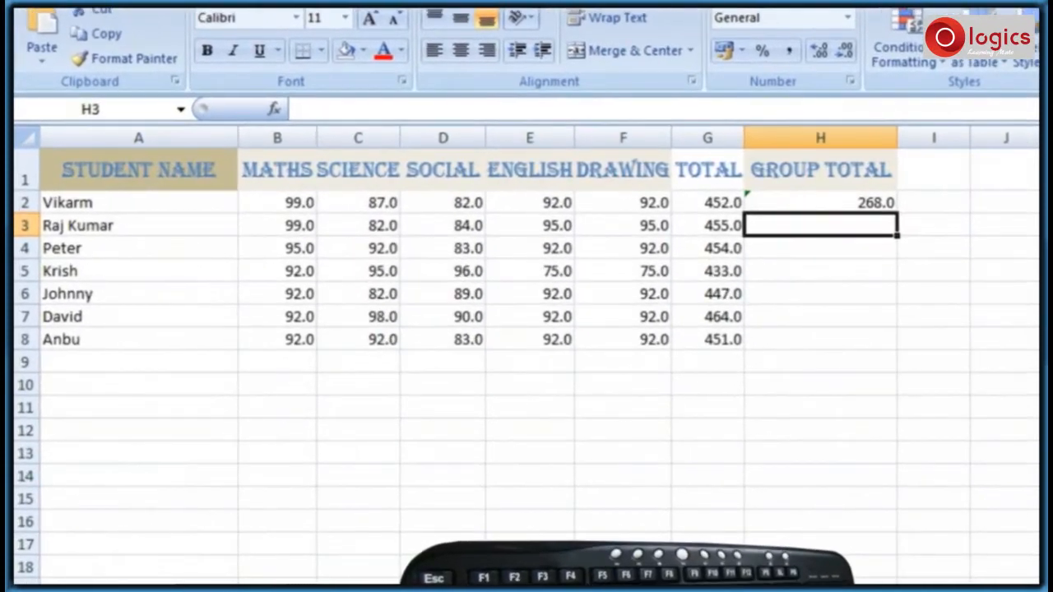
# Enter the group totals for the second to fourth students: =sum(b3:d3) in H3, =sum(b4:d4) in H4 and =sum(b5:d5) in H5.
pyautogui.write('=sum(b3:d3)')
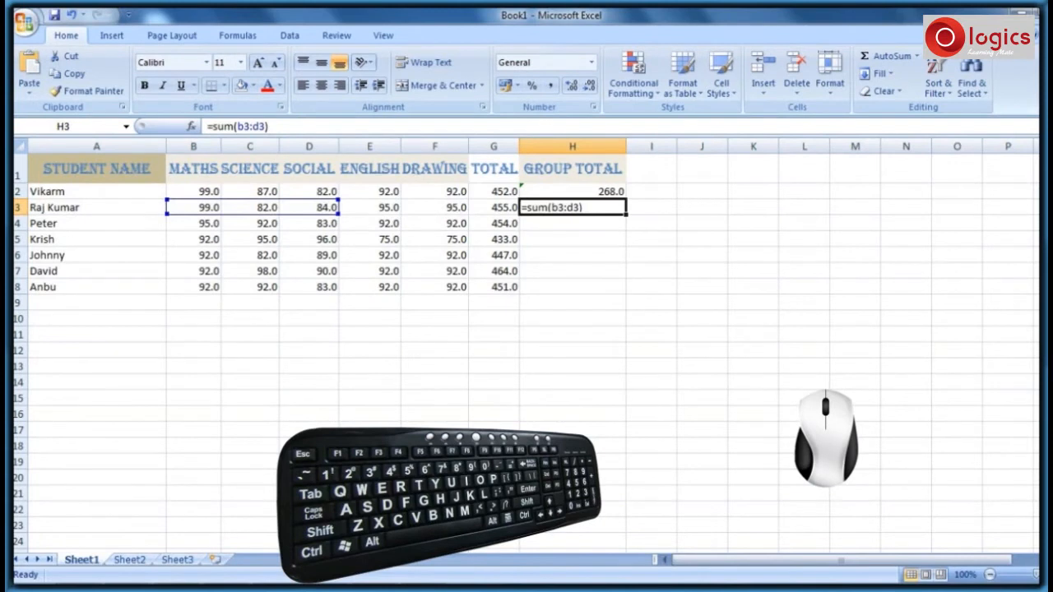
pyautogui.press('Return')
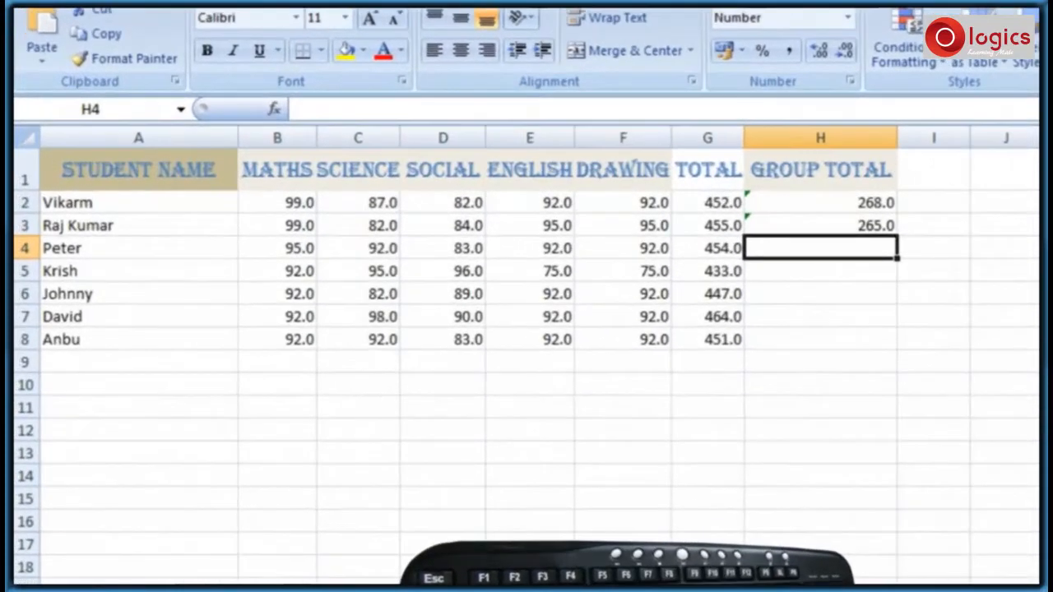
pyautogui.write('=sum(b4:d4)')
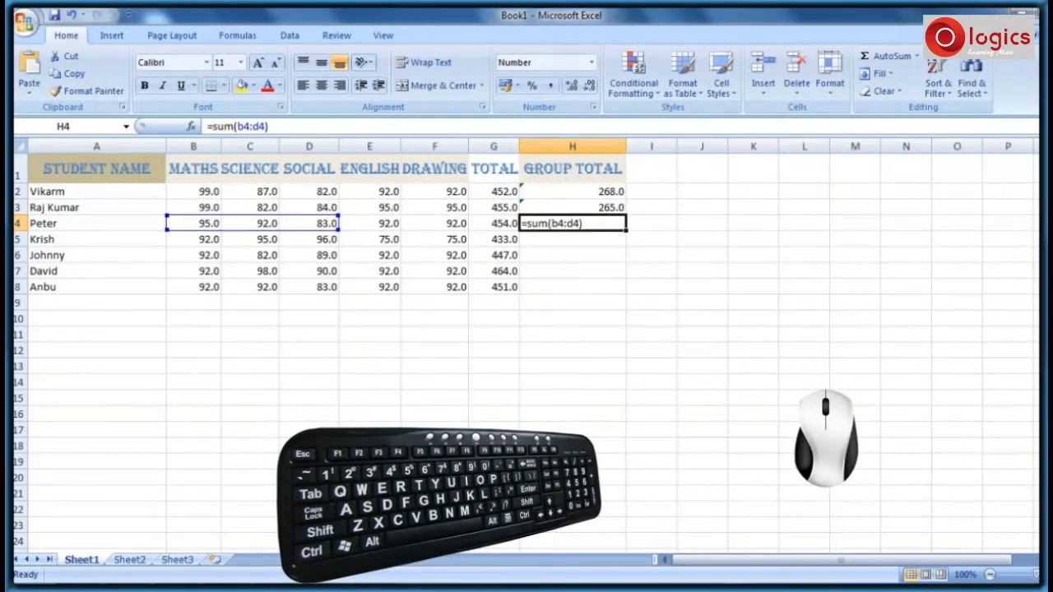
pyautogui.press('Return')
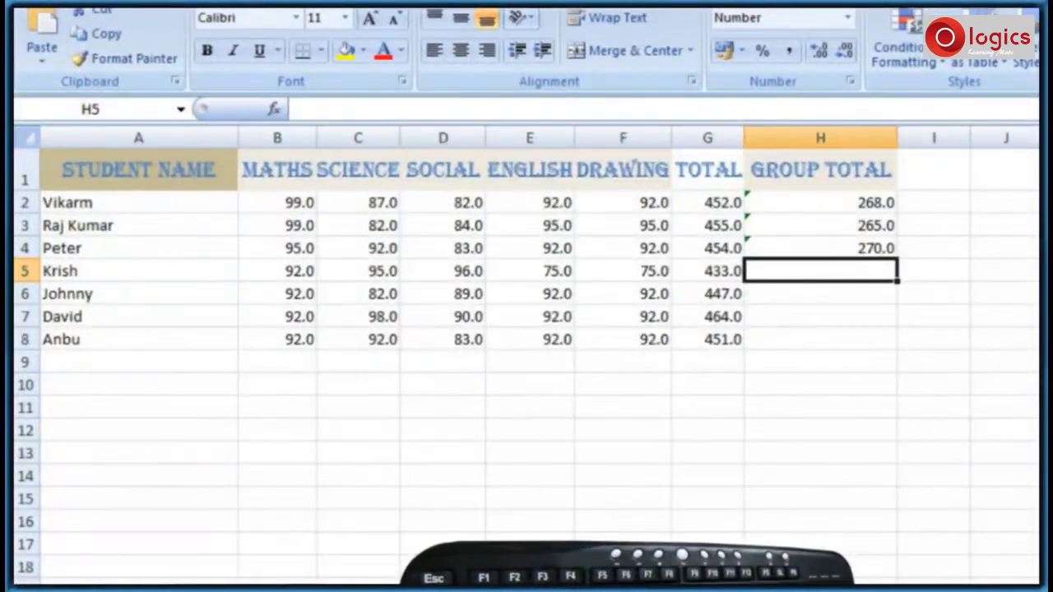
pyautogui.write('=sum(b5:d5)')
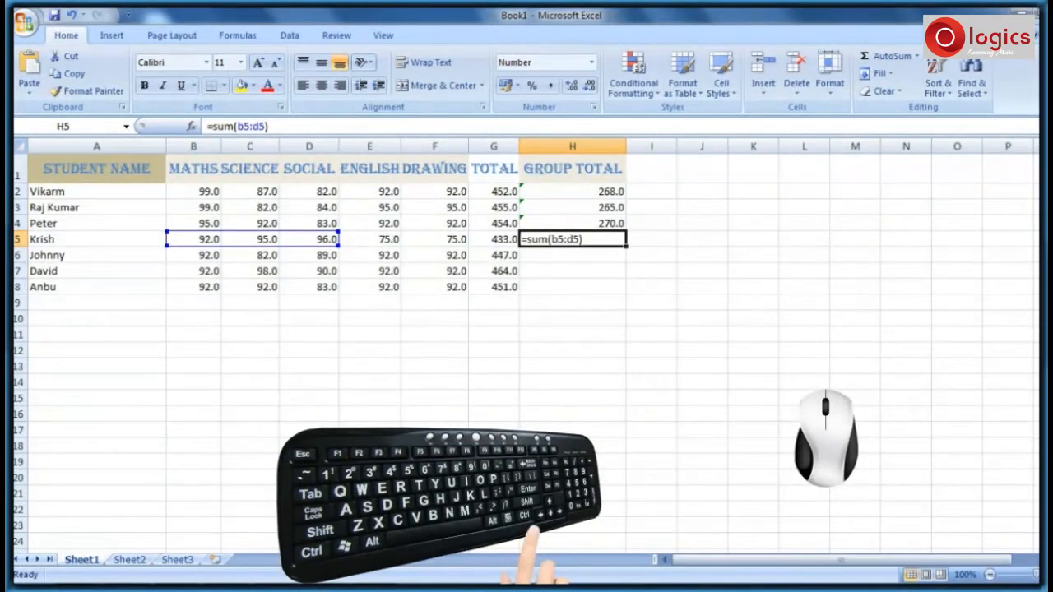
pyautogui.press('Return')
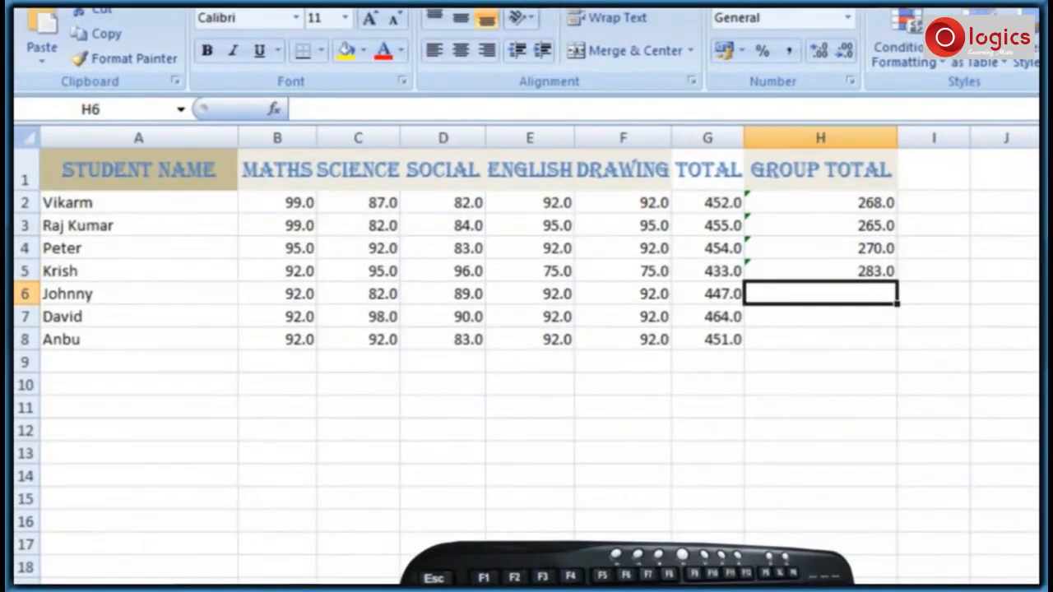
# Enter the group totals for the last three students: =sum(b6:d6) in H6, =sum(b7:d7) in H7 and =sum(b8:d8) in H8.
pyautogui.write('=sum(b6:d6)')
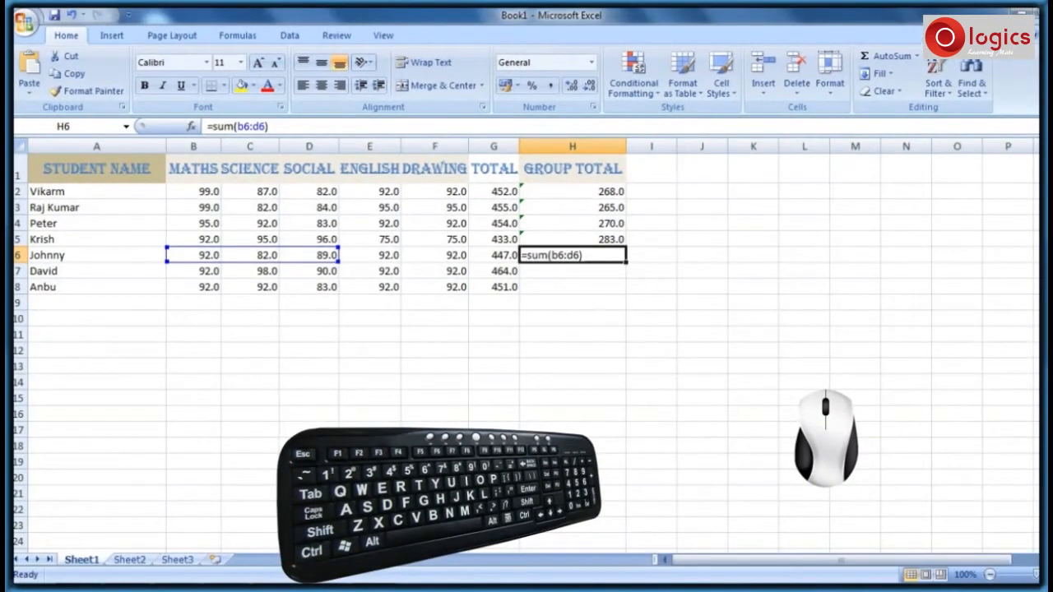
pyautogui.press('Return')
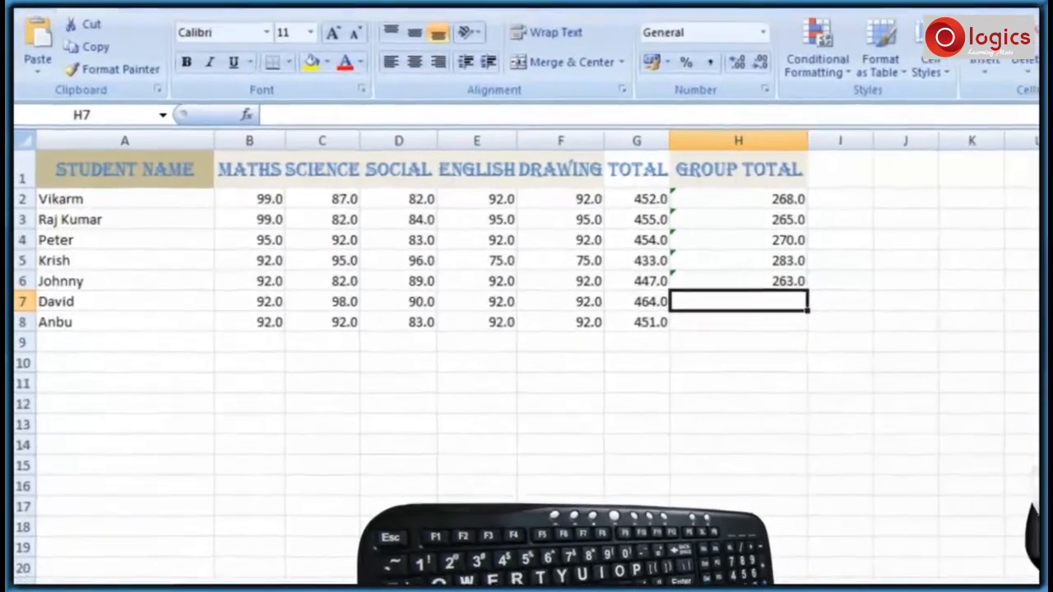
pyautogui.write('=sum(b7:d7)')
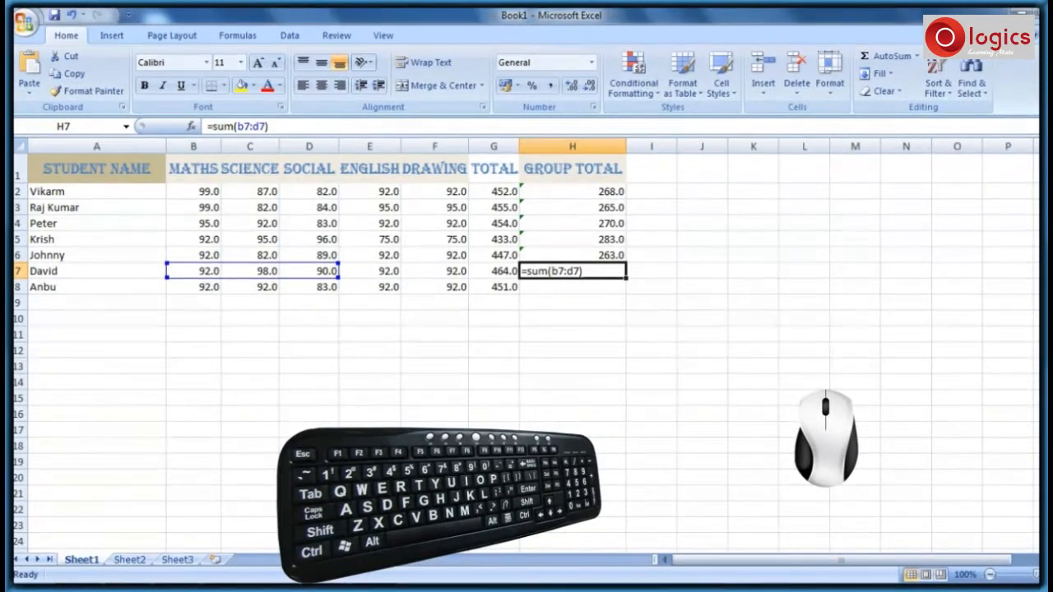
pyautogui.press('Return')
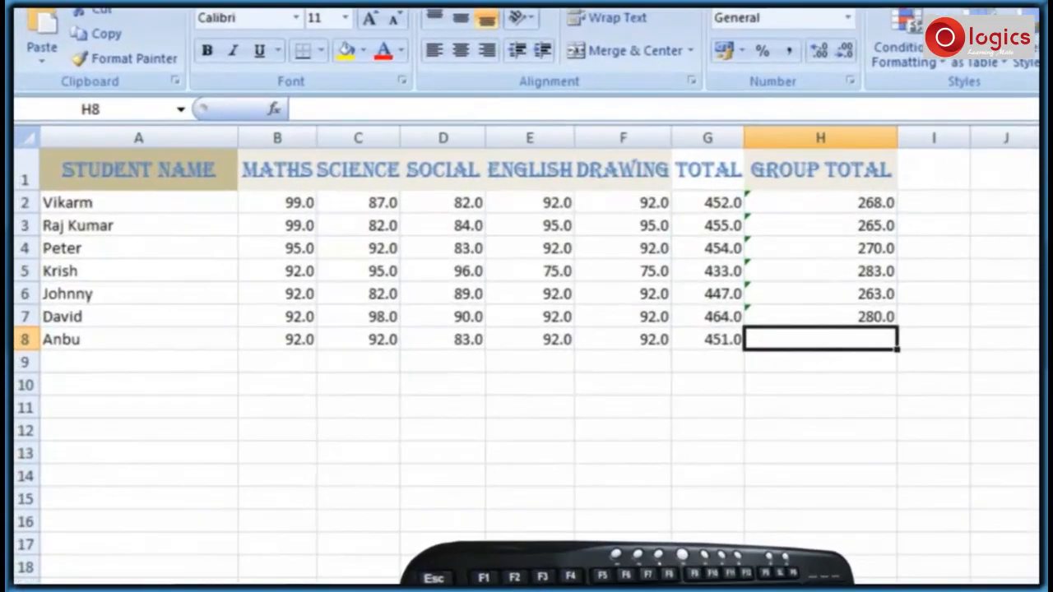
pyautogui.write('=sum(b8:c')
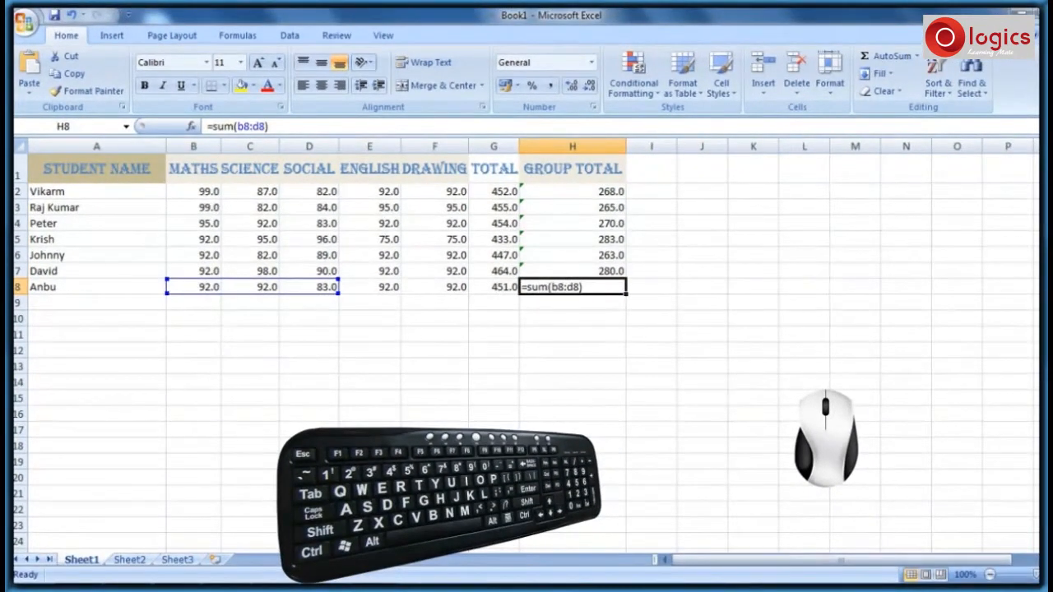
pyautogui.press('Return')
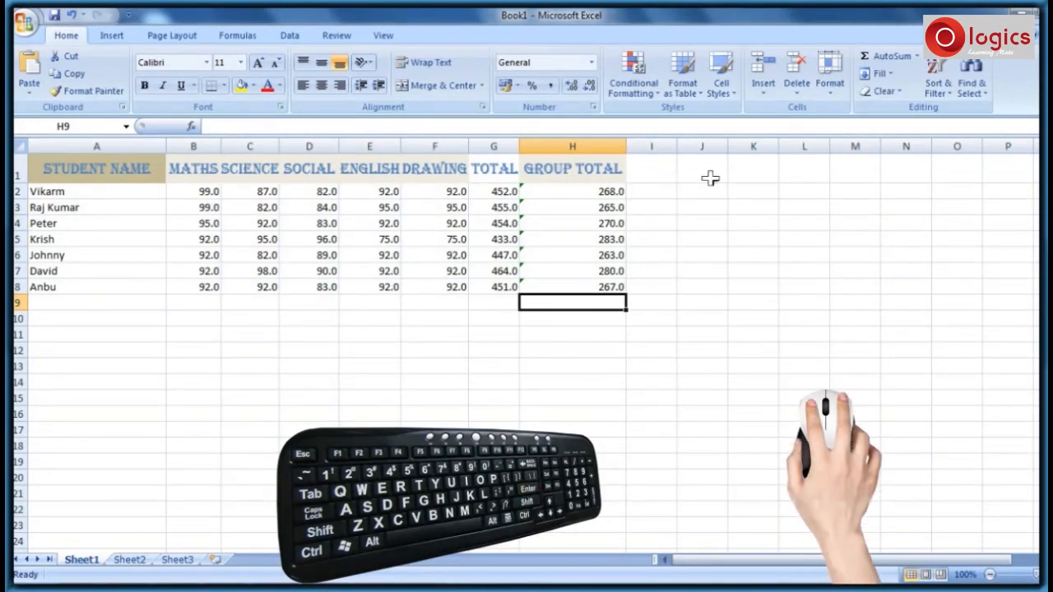
# Enter the column heading "other total" in cell I1 and fit column I to its width.
pyautogui.click(670, 170)
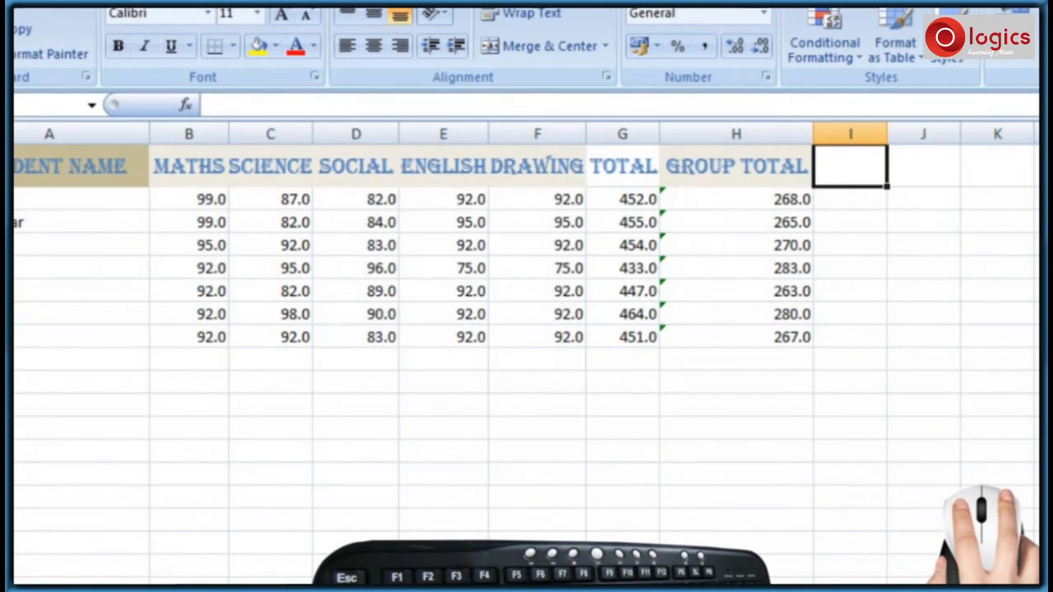
pyautogui.write('other total')
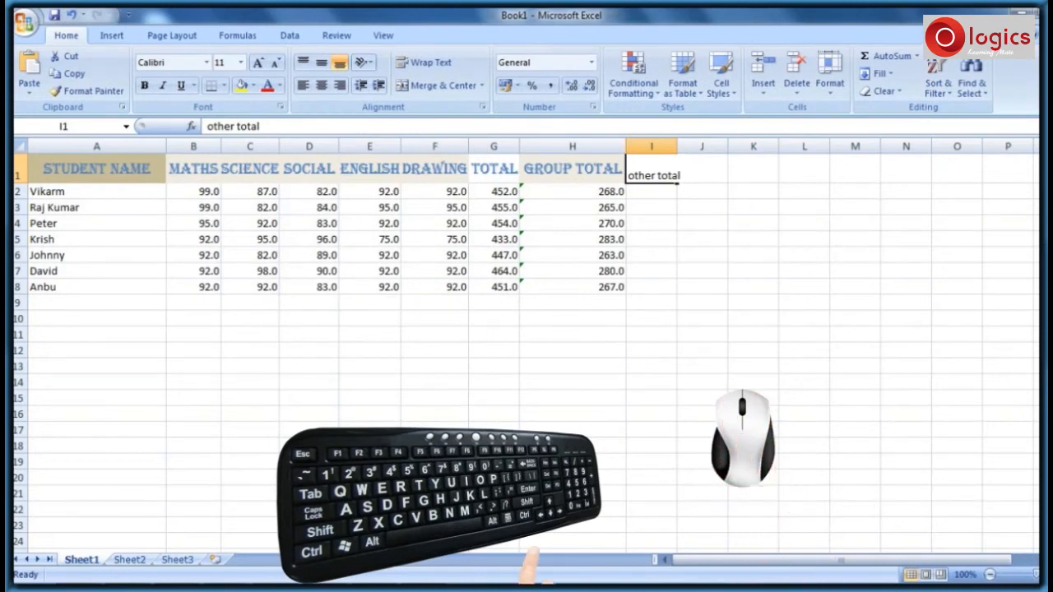
pyautogui.press('Return')
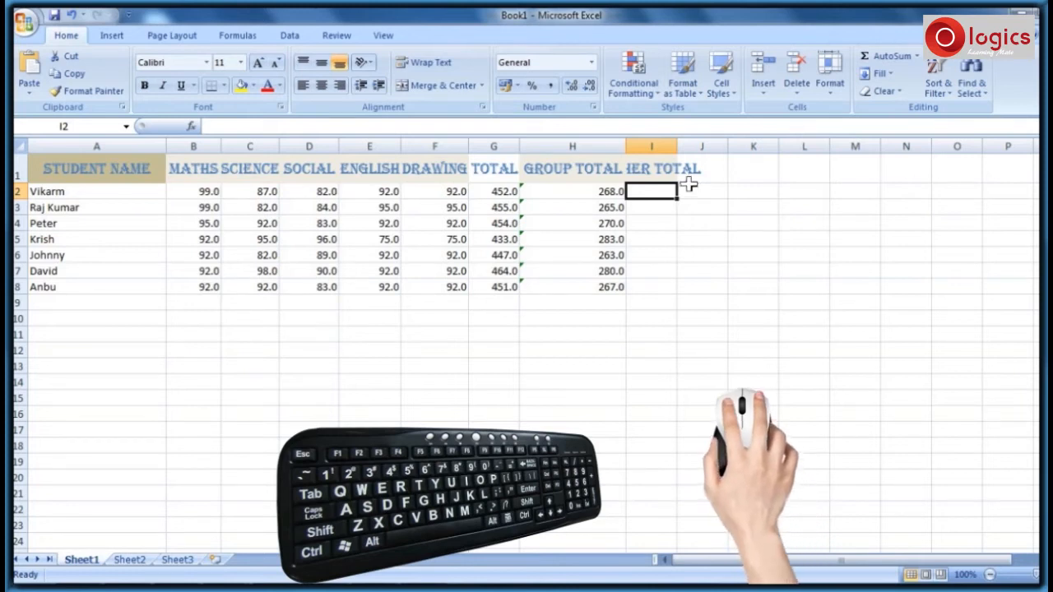
pyautogui.doubleClick(676, 146)
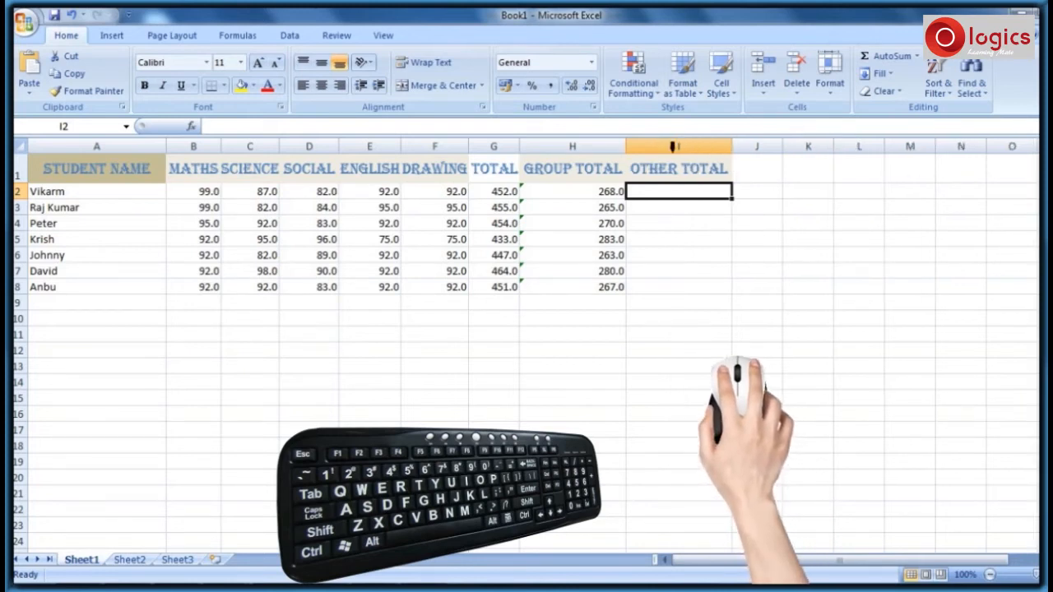
# Add the first student's English and Drawing marks in I2 with the formula =e2+f2.
pyautogui.click(211, 125)
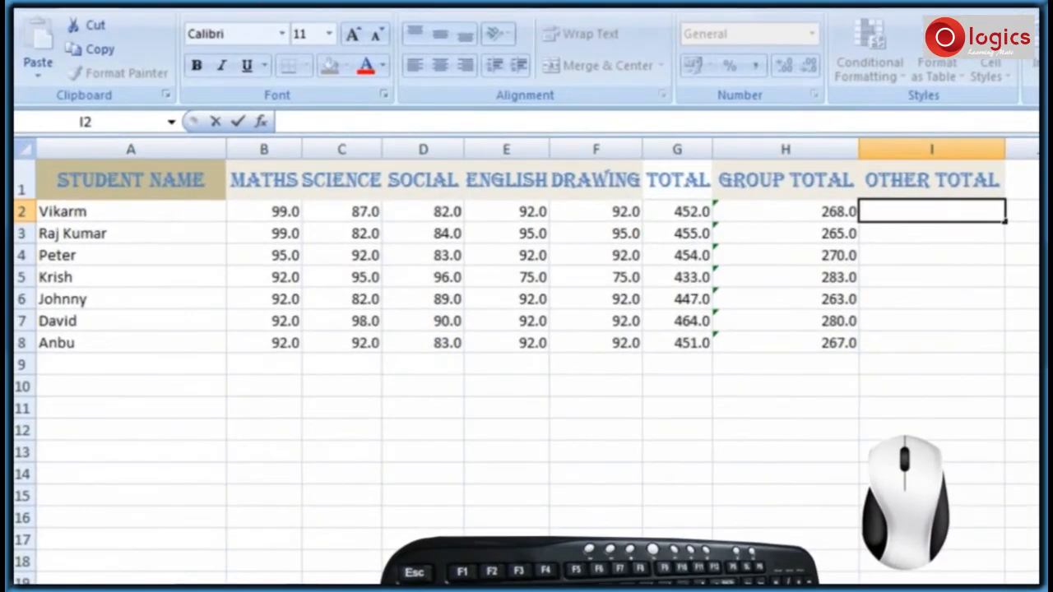
pyautogui.write('=e2')
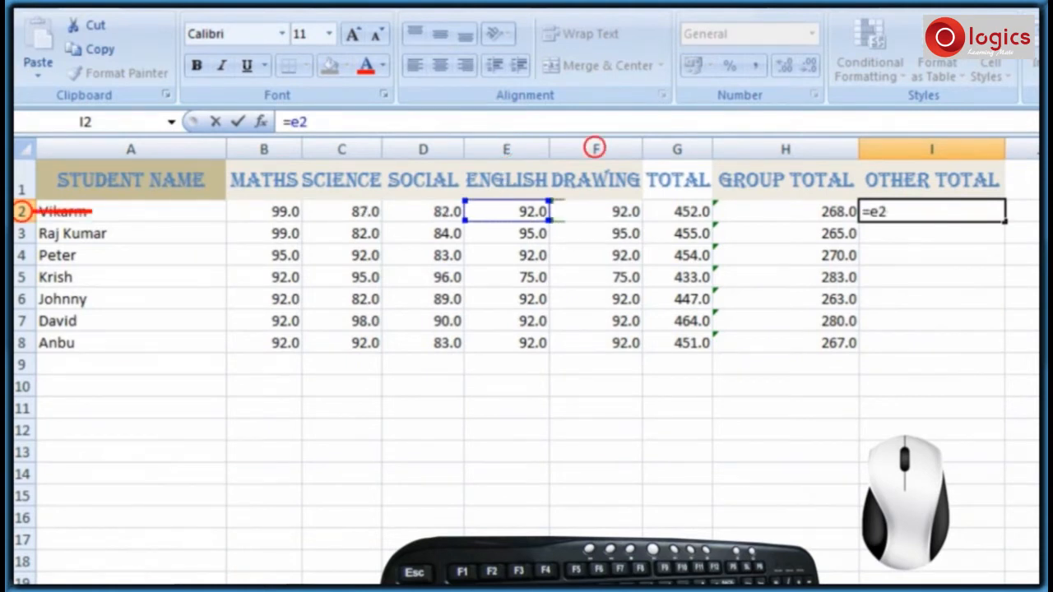
pyautogui.write('+f2')
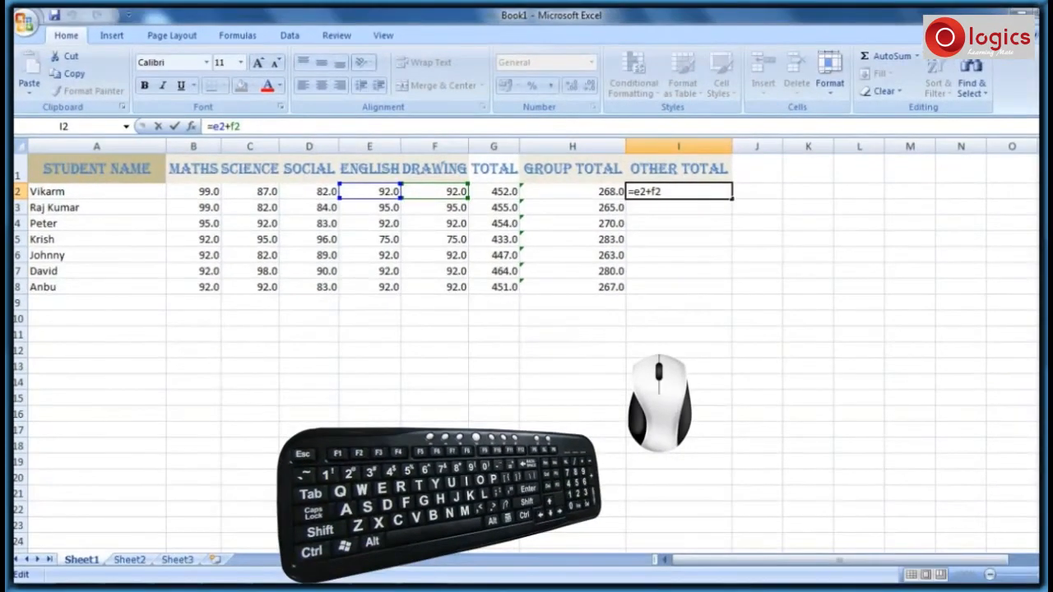
pyautogui.press('Return')
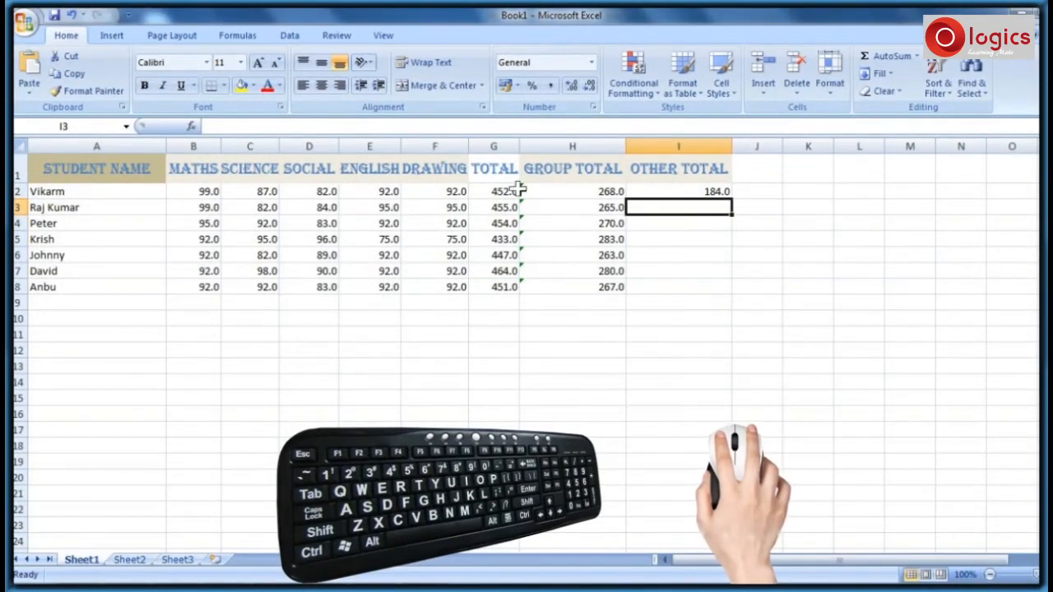
# Add the English and Drawing marks for the second to fourth students: =e3+f3 in I3, =e4+f4 in I4 and =e5+f5 in I5.
pyautogui.click(211, 124)
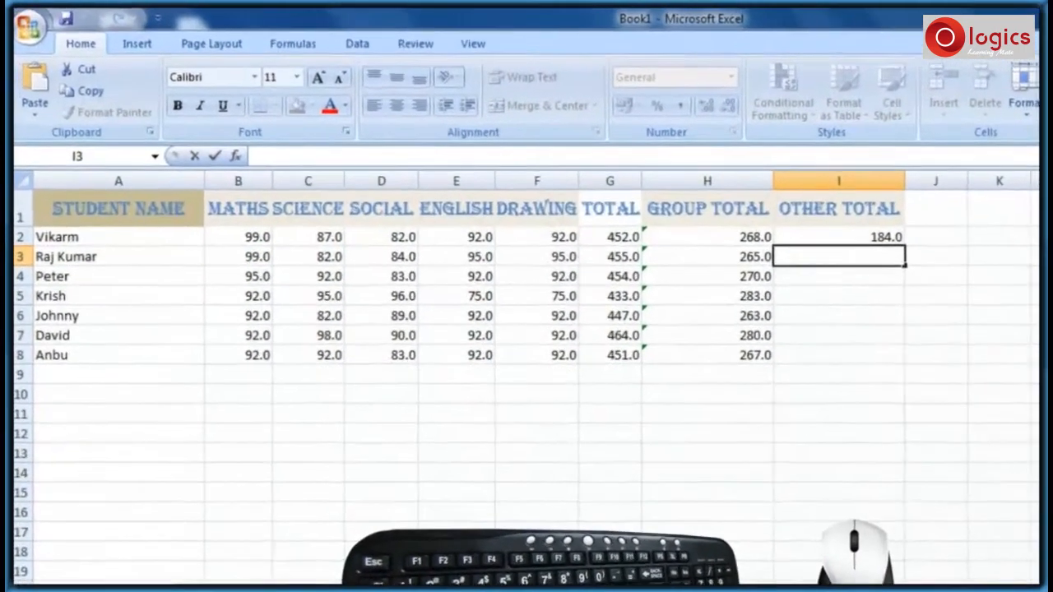
pyautogui.write('=e3+f3')
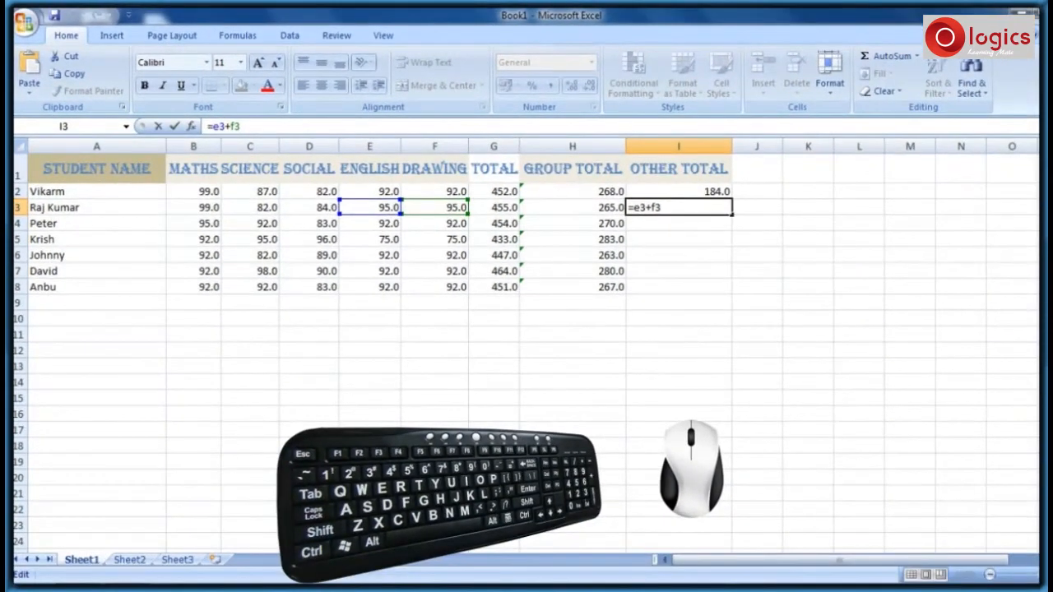
pyautogui.press('Return')
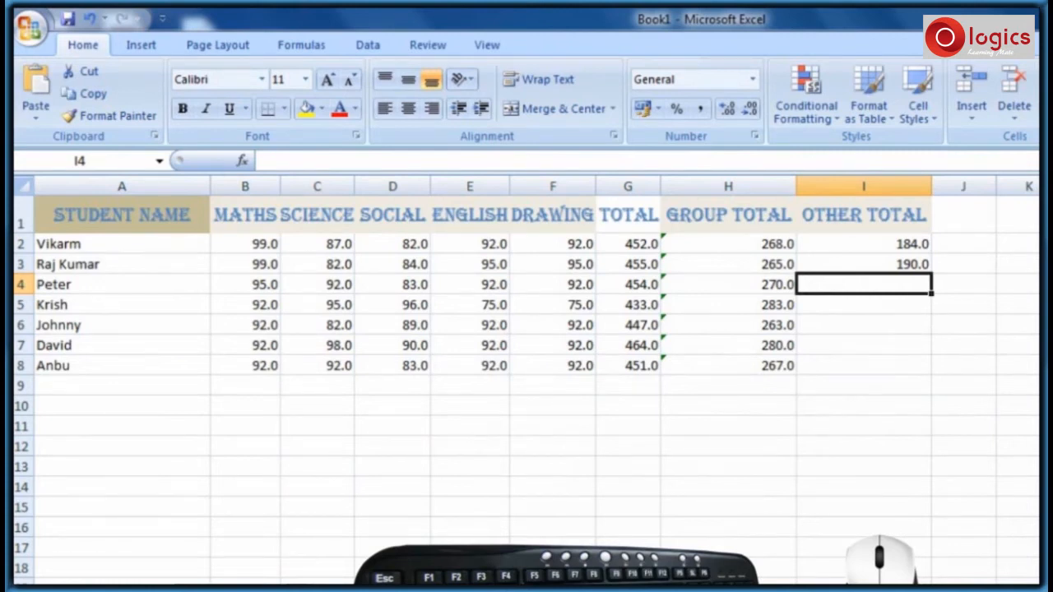
pyautogui.write('=e4+f4')
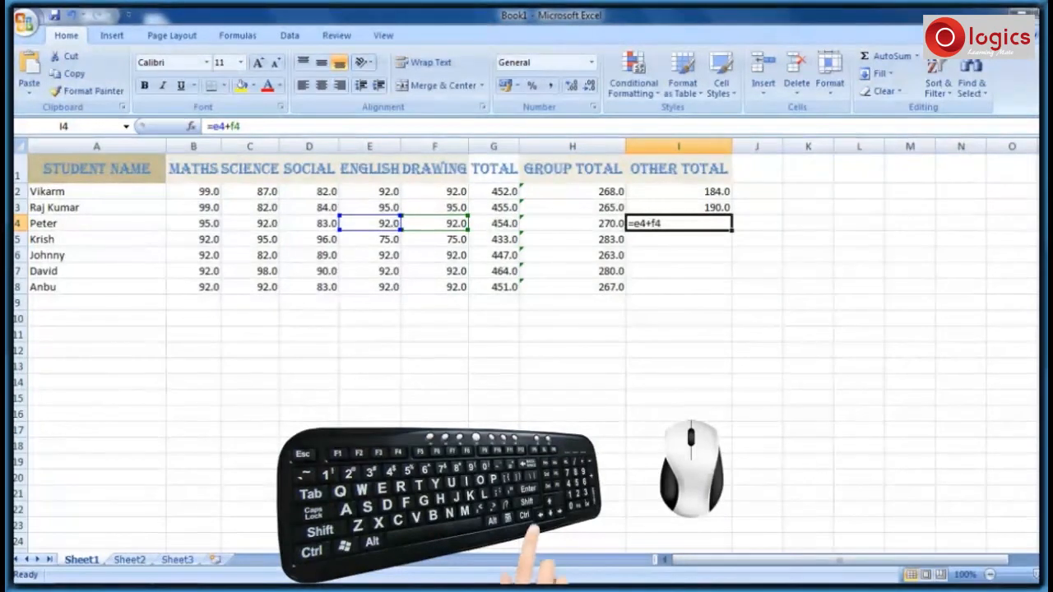
pyautogui.press('Return')
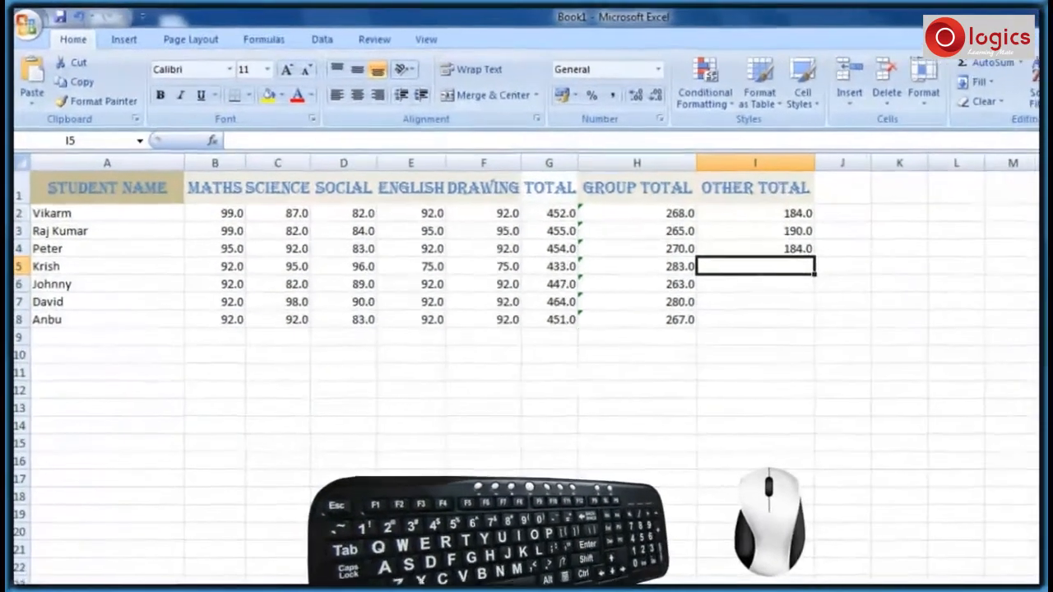
pyautogui.write('=e5+f5')
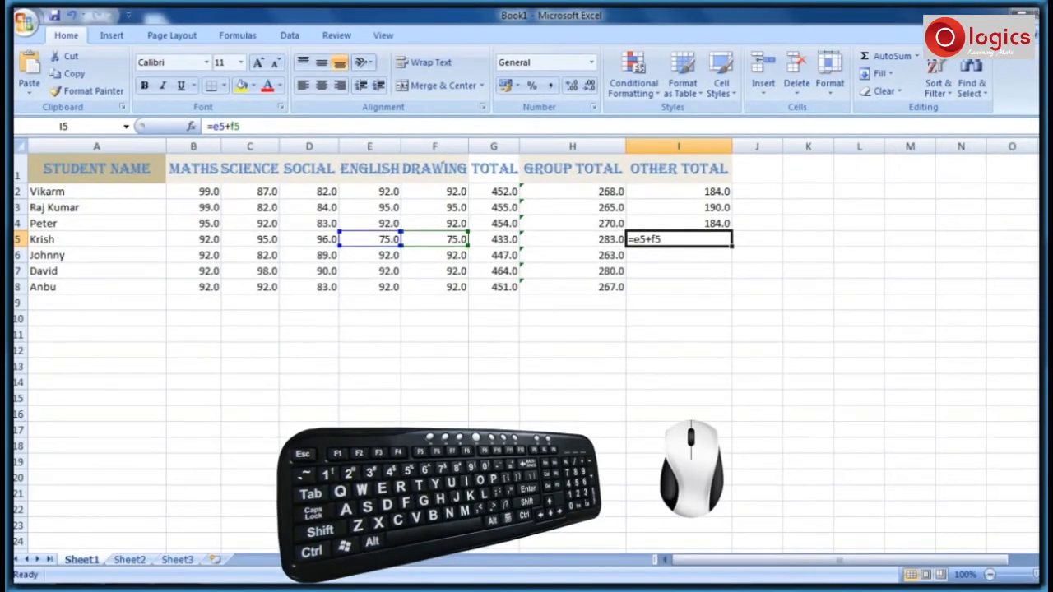
pyautogui.press('Return')
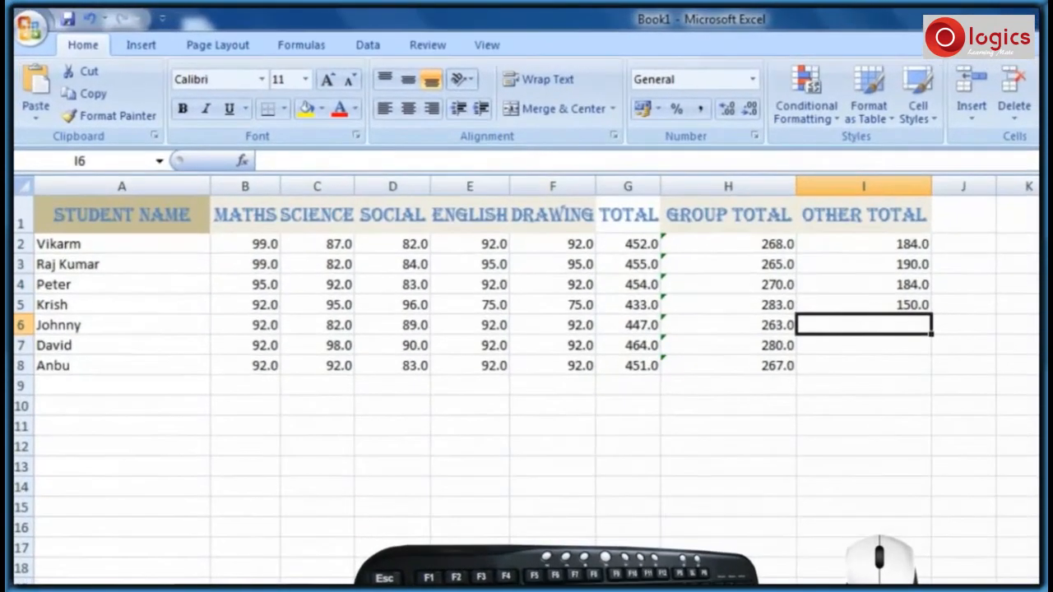
# Add the English and Drawing marks for the last three students: =e6+f6 in I6, =e7+f7 in I7 and =e8+f8 in I8.
pyautogui.write('=e6+f6')
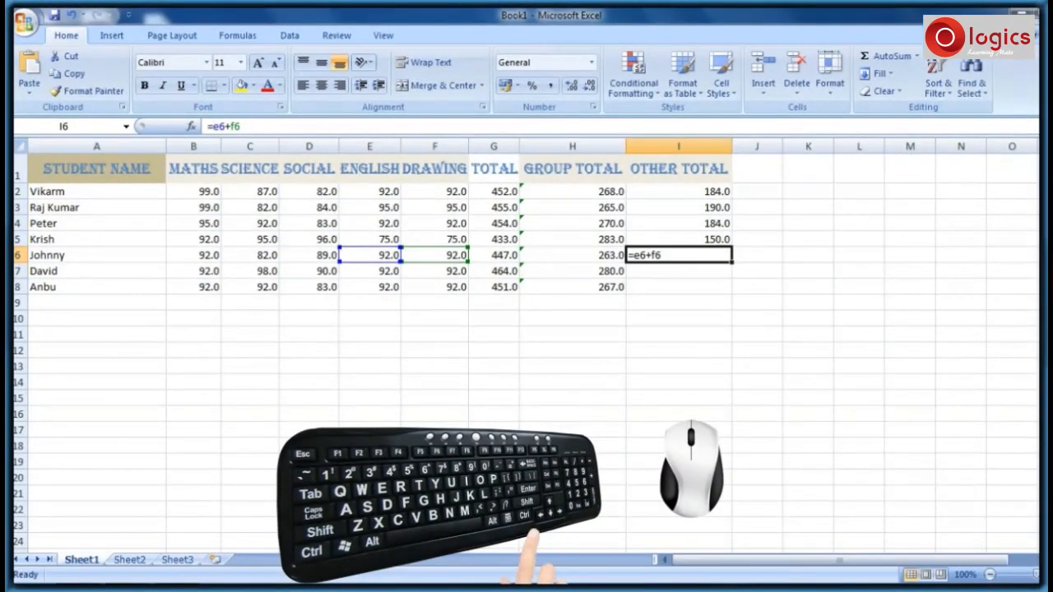
pyautogui.press('Return')
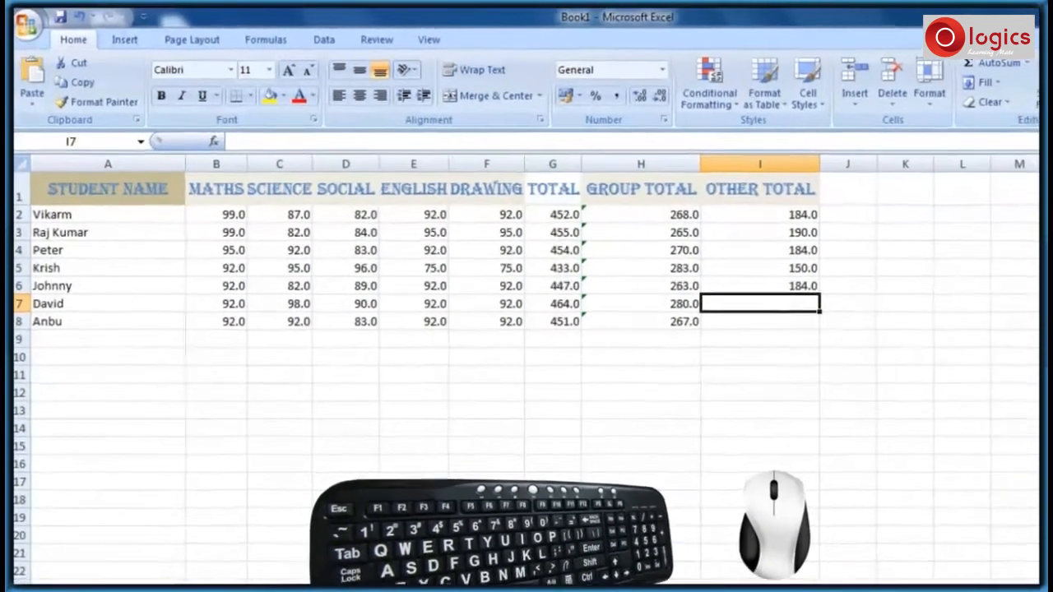
pyautogui.write('=e7+f7')
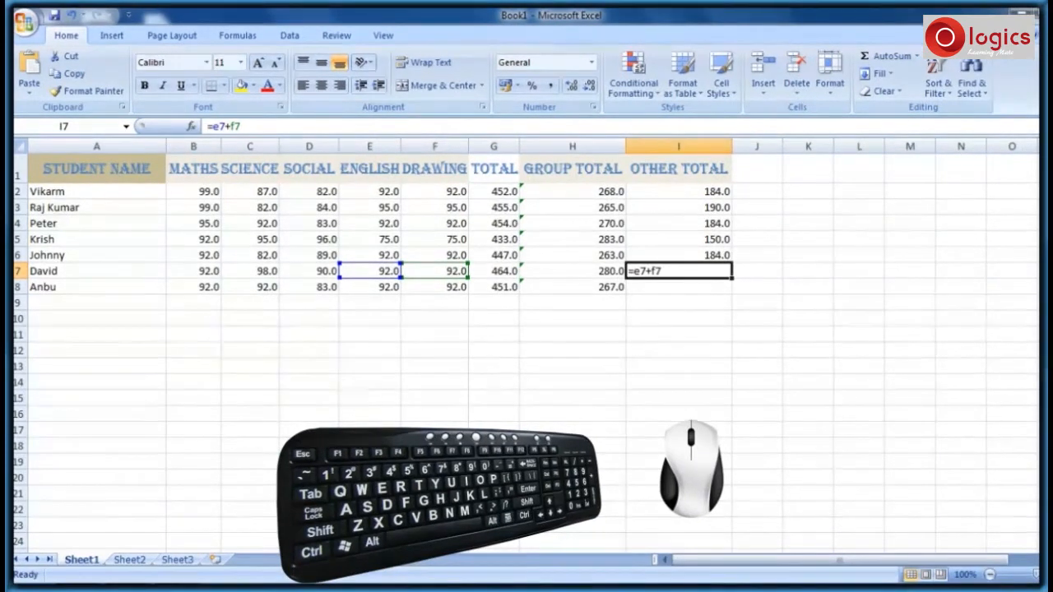
pyautogui.press('Return')
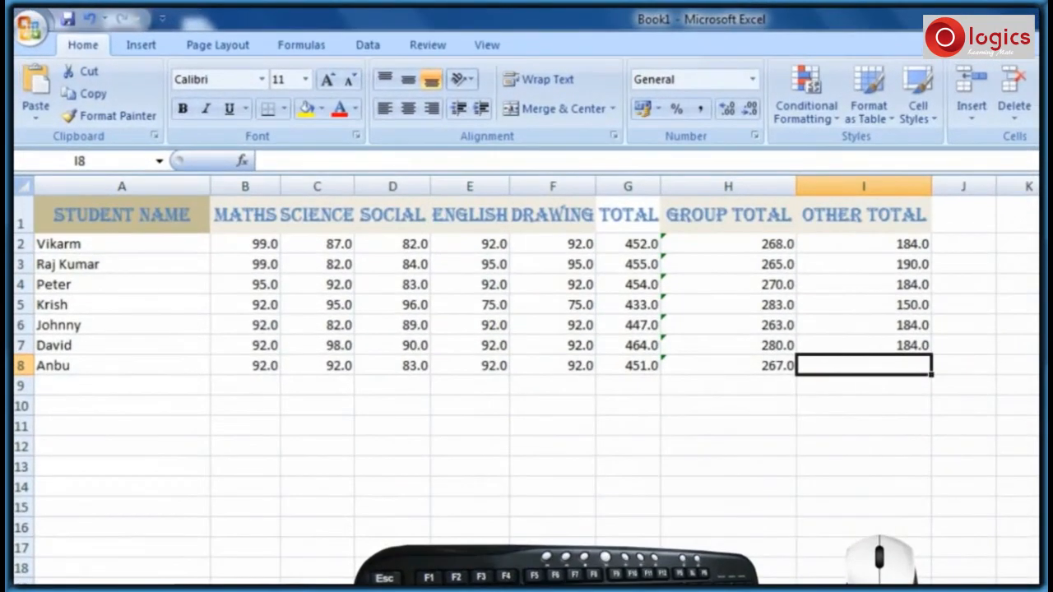
pyautogui.write('=e8+f8')
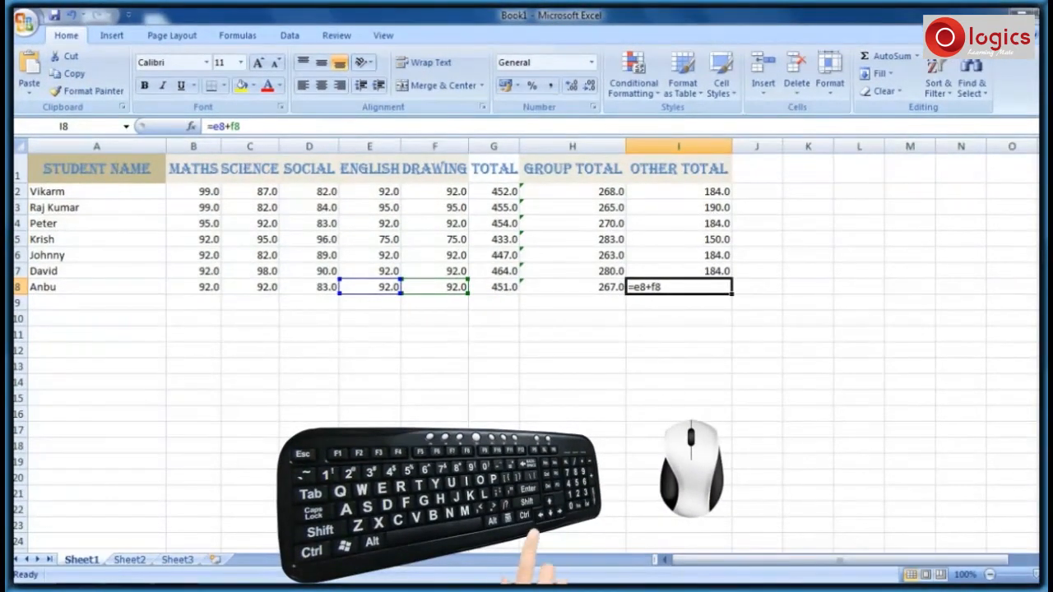
pyautogui.press('Return')
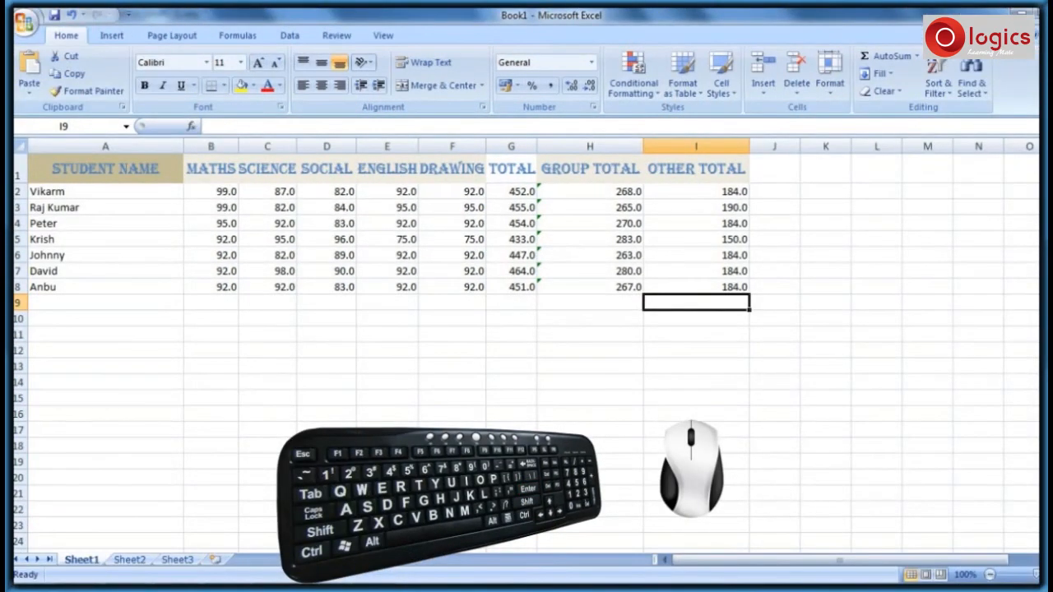
# Enter the column heading "differnce in total" in cell J1 and fit column J to its width.
pyautogui.click(763, 171)
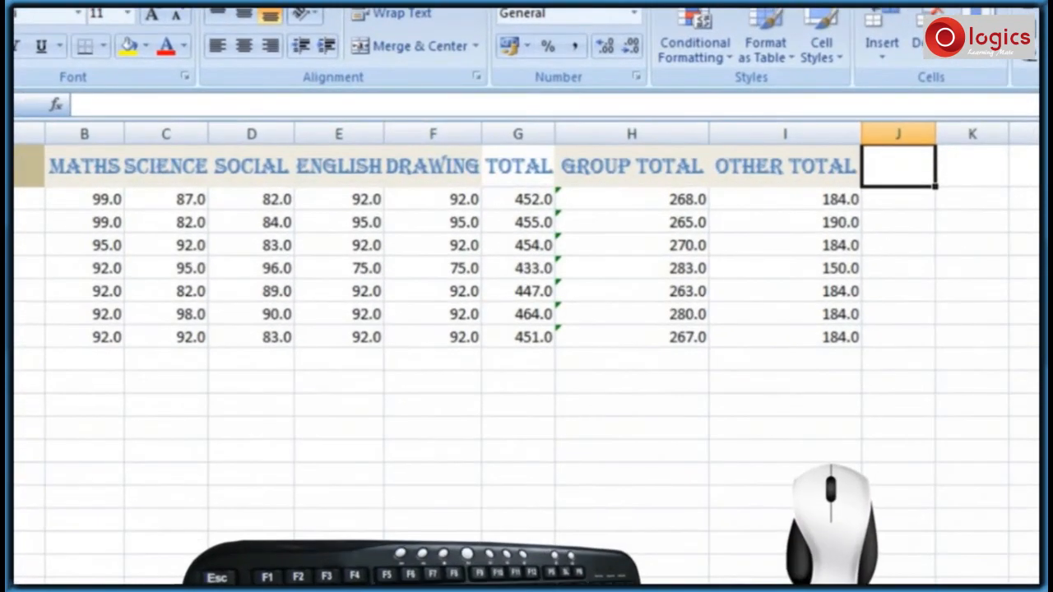
pyautogui.write('differnce in to')
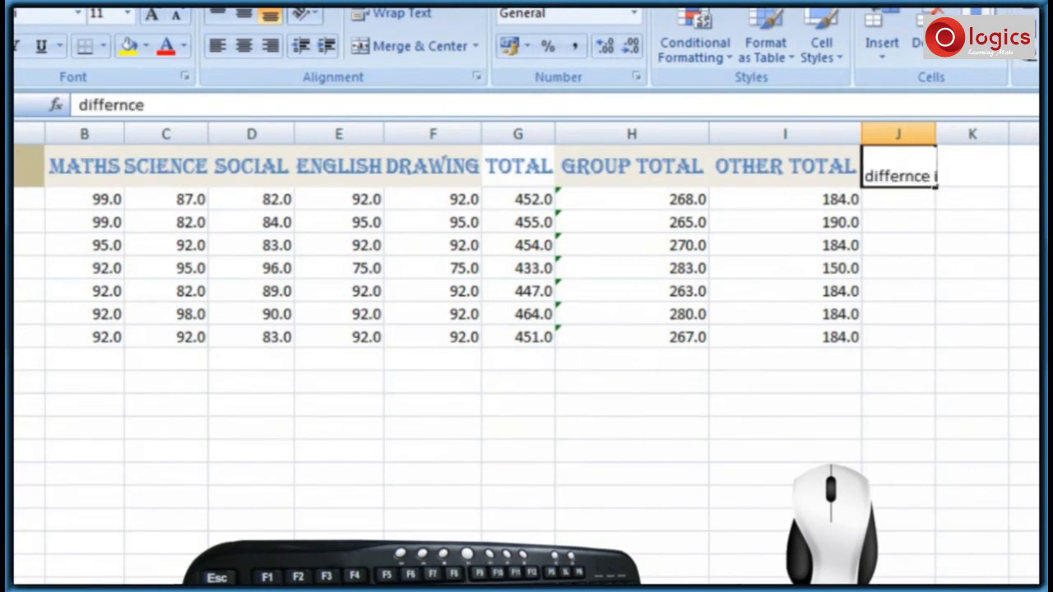
pyautogui.write('tal')
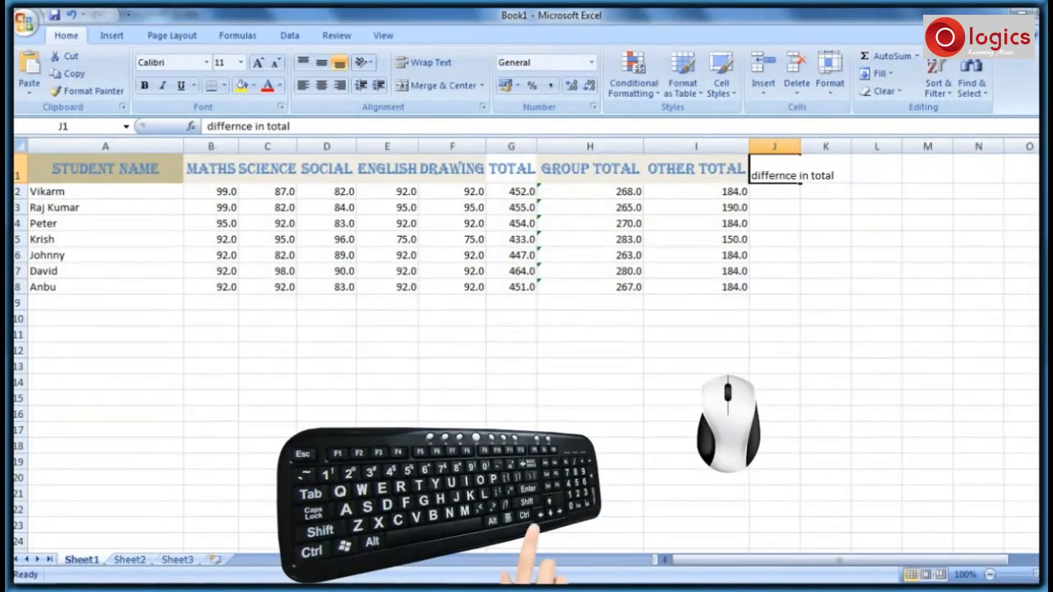
pyautogui.press('Return')
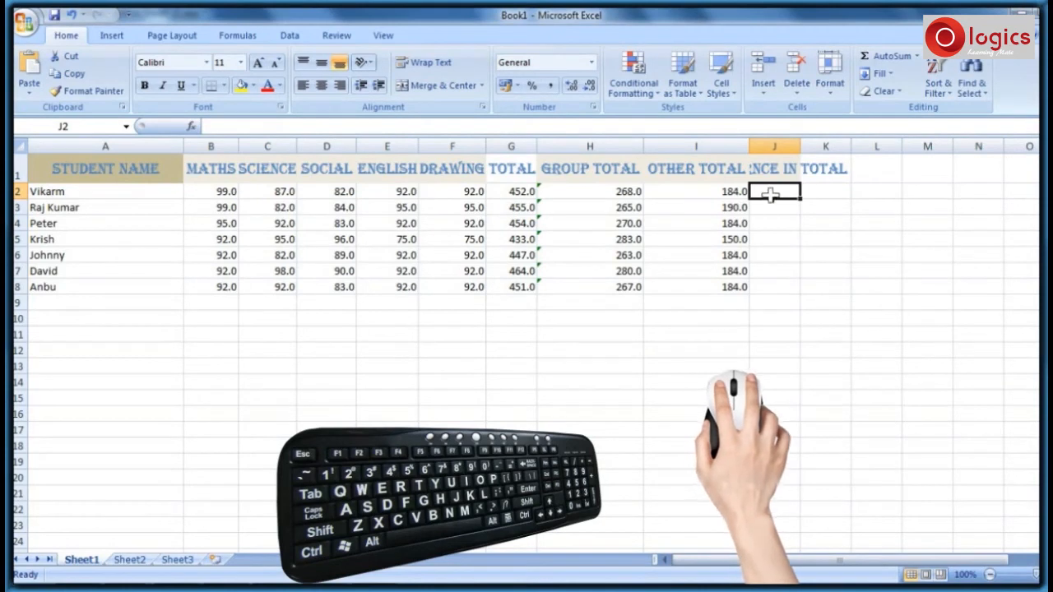
pyautogui.doubleClick(800, 147)
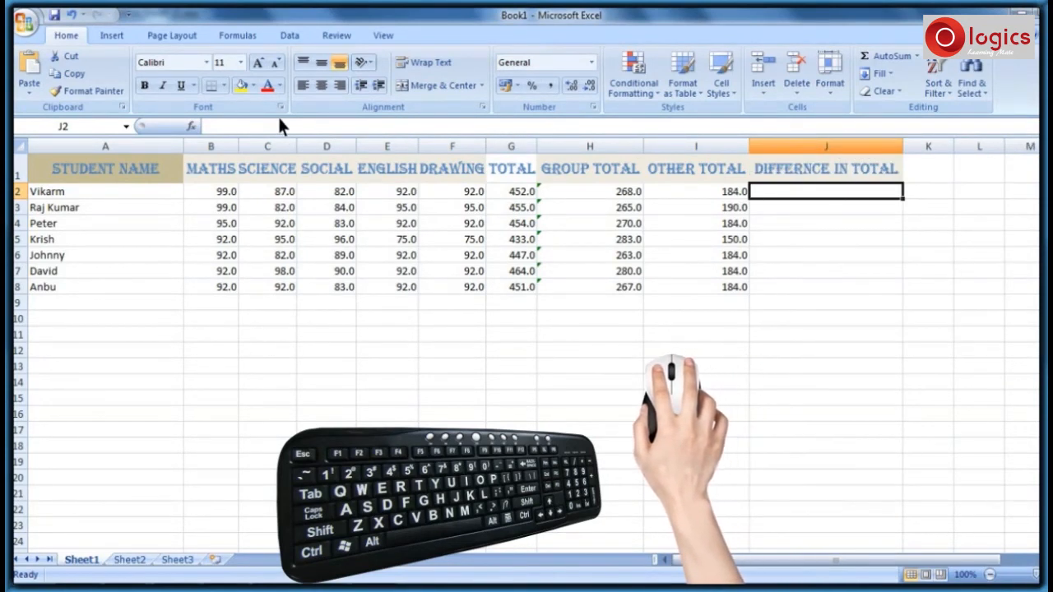
# Subtract the first student's other total from the group total in J2 with the formula =h2-i2.
pyautogui.click(205, 124)
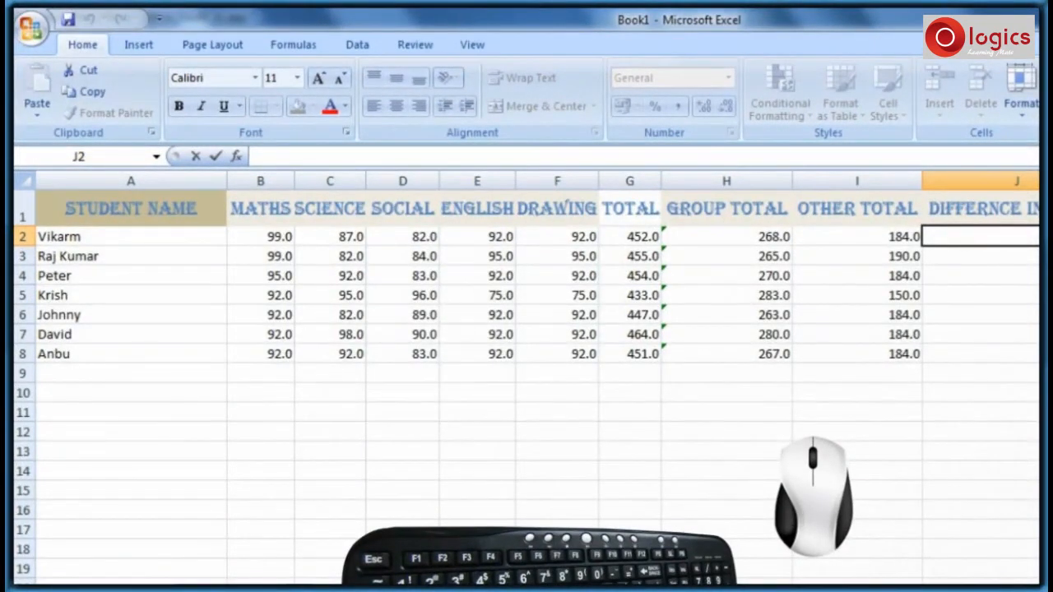
pyautogui.write('=h2')
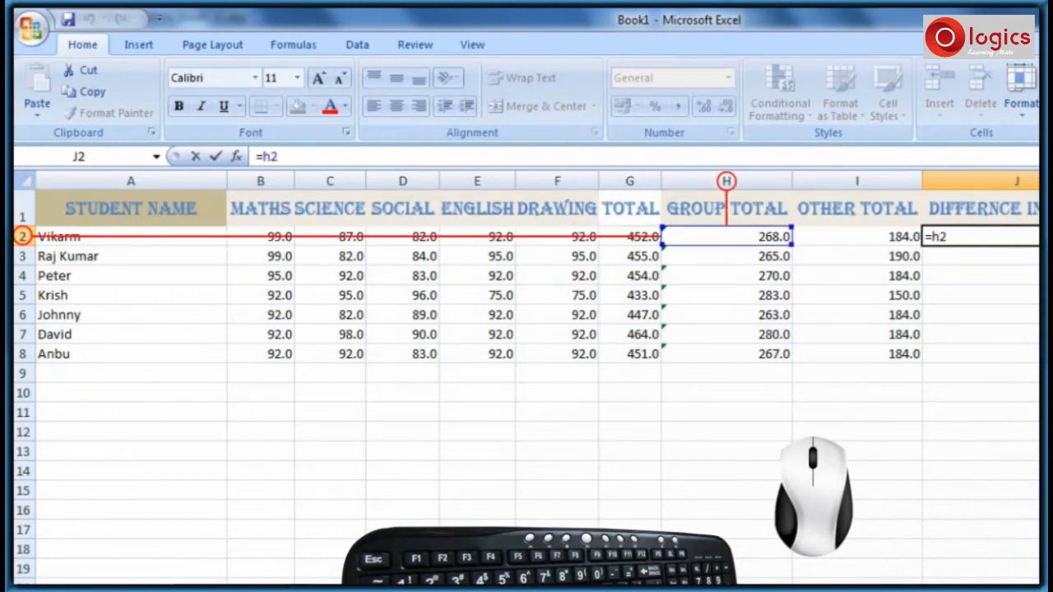
pyautogui.write('-i2')
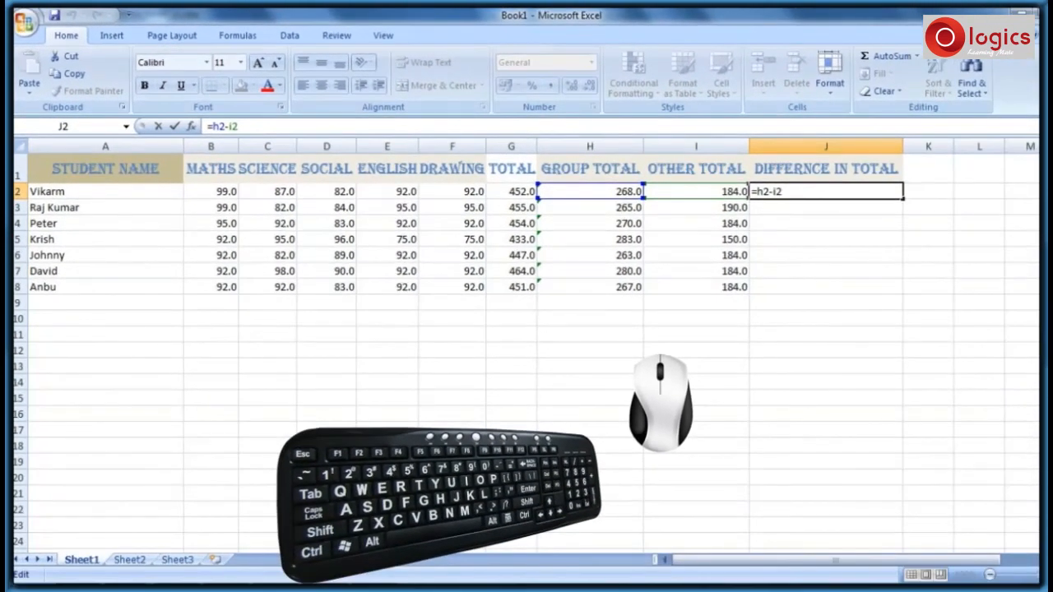
pyautogui.press('Return')
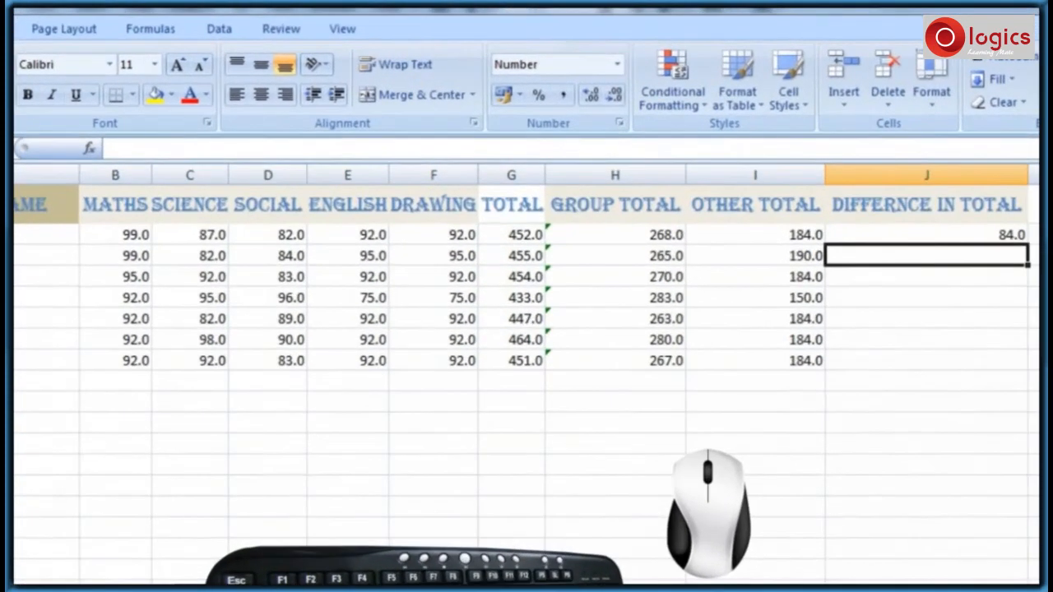
# Enter the total differences for the second to fourth students: =h3-i3 in J3, =h4-i4 in J4 and =h5-i5 in J5.
pyautogui.write('=h3-i3')
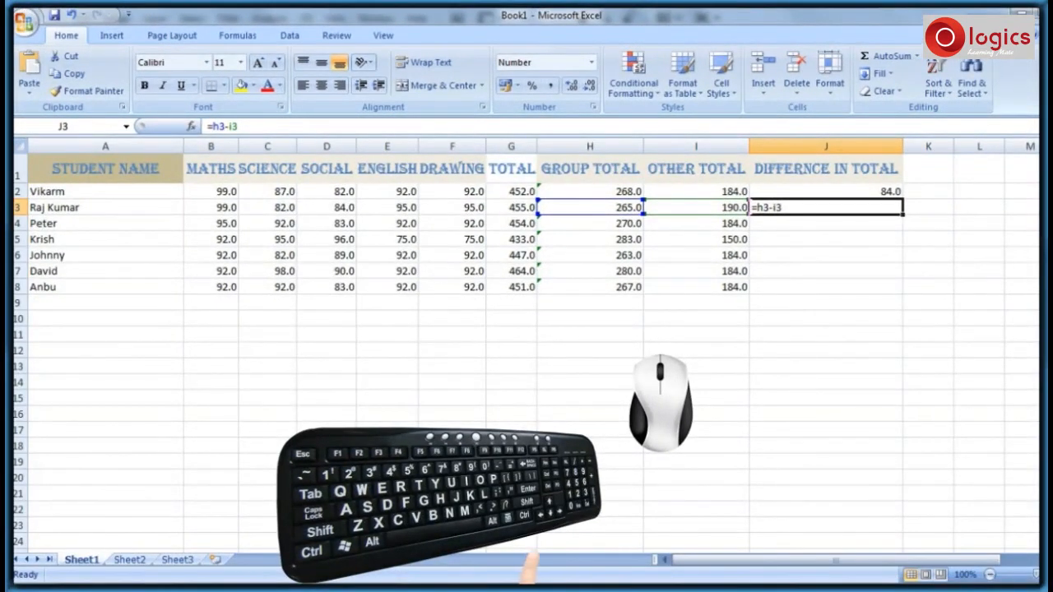
pyautogui.press('Return')
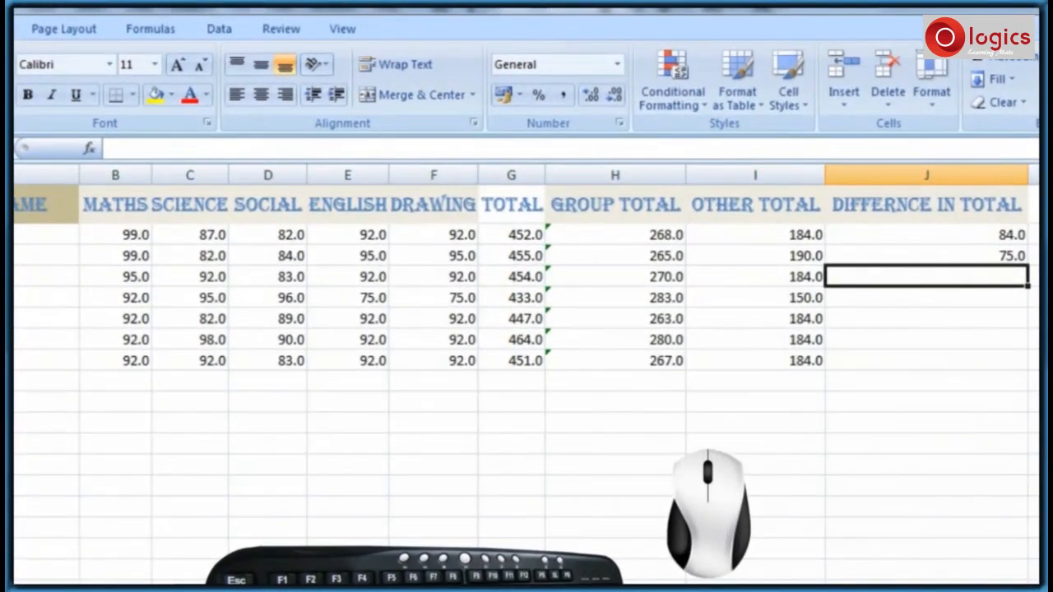
pyautogui.write('=h4-i4')
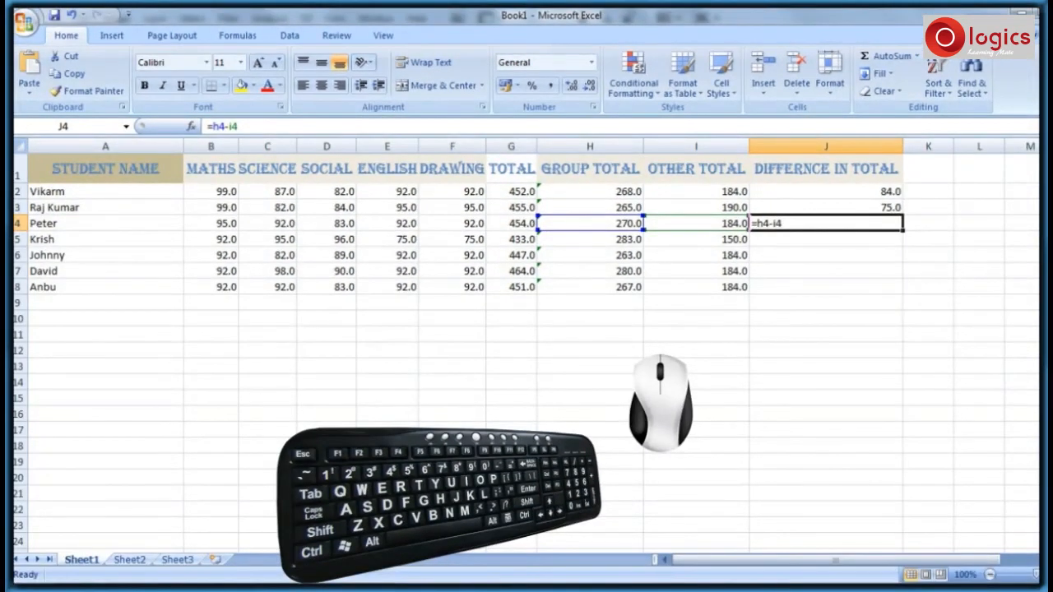
pyautogui.press('Return')
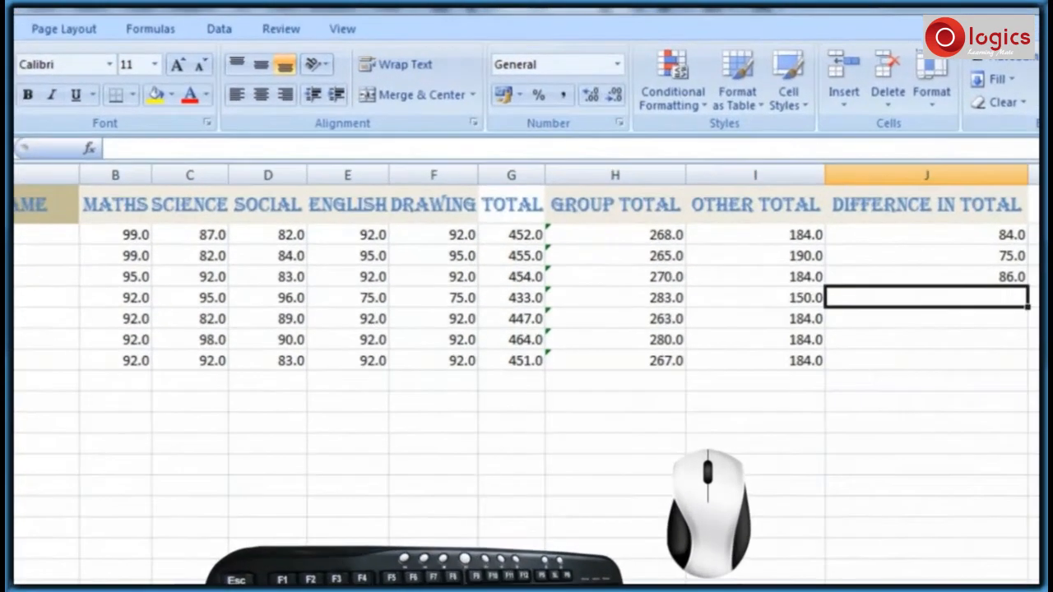
pyautogui.write('=h5-i5')
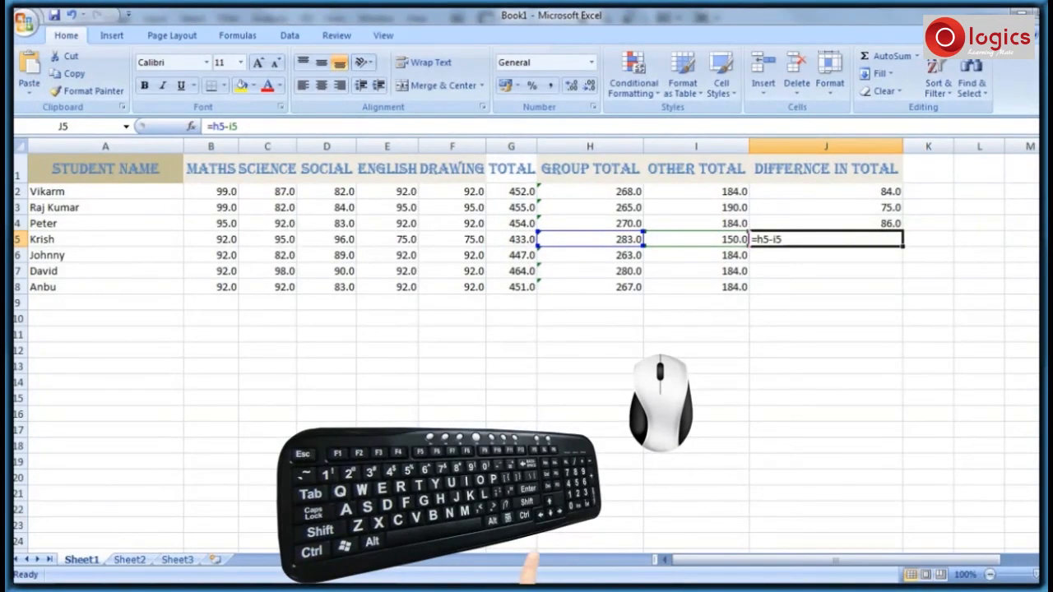
pyautogui.press('Return')
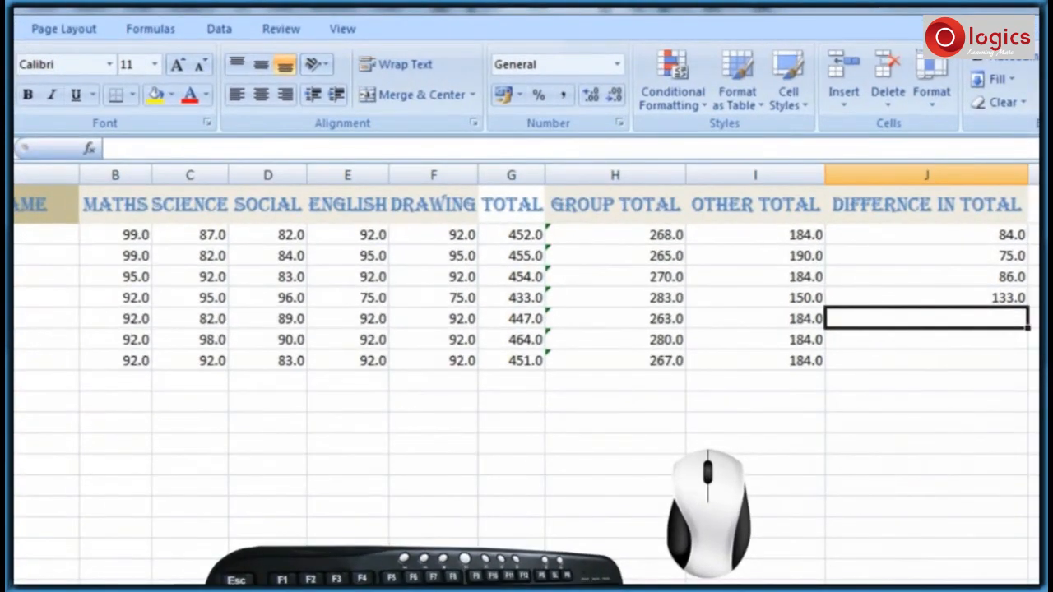
# Enter the total differences for the last three students: =h6-i6 in J6, =h7-i7 in J7 and =h8-i8 in J8.
pyautogui.write('=h6-i6')
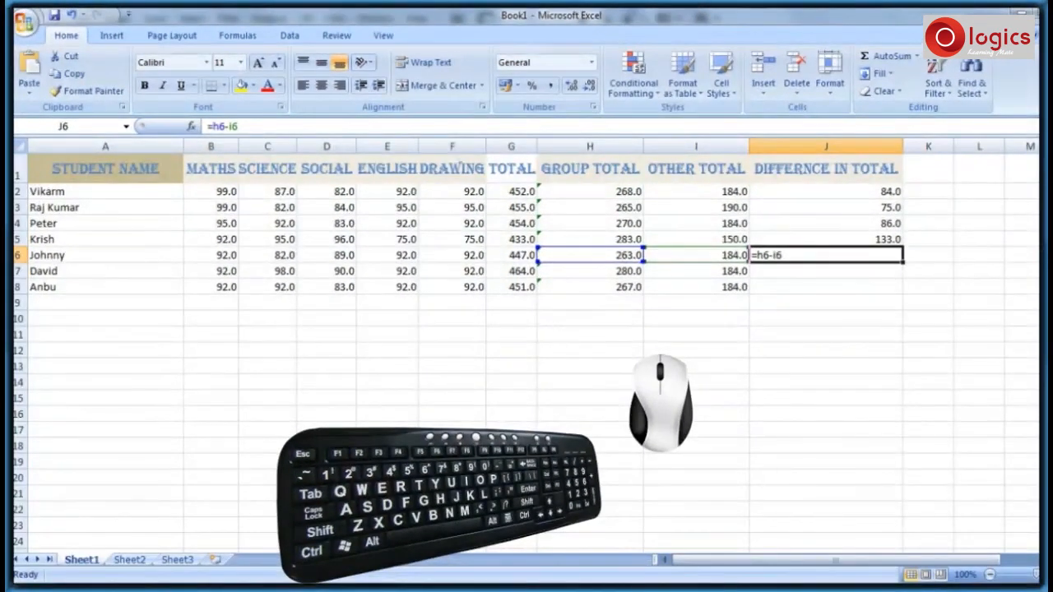
pyautogui.press('Return')
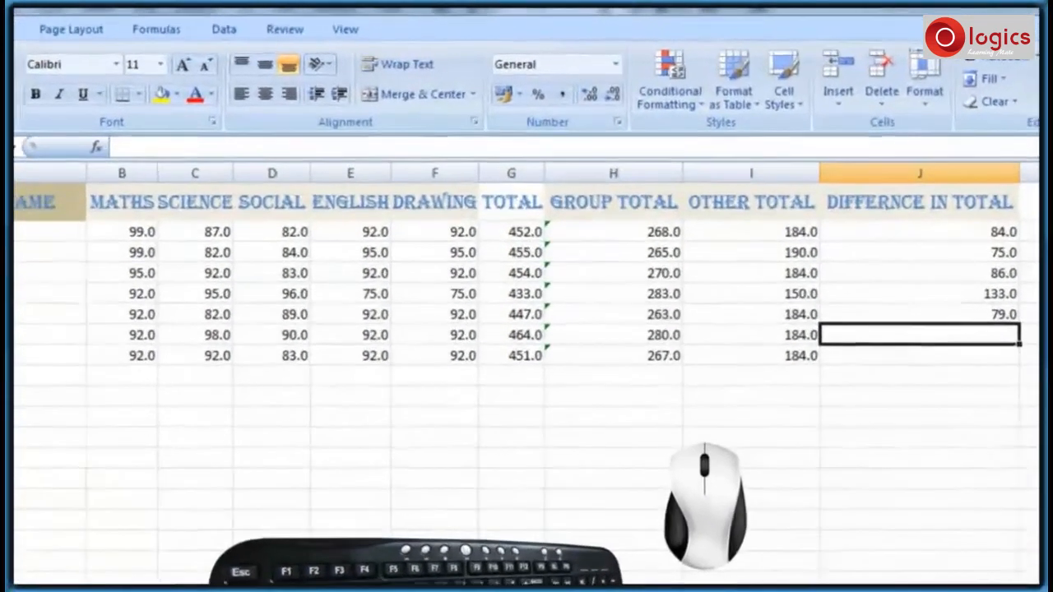
pyautogui.write('=h7-i7')
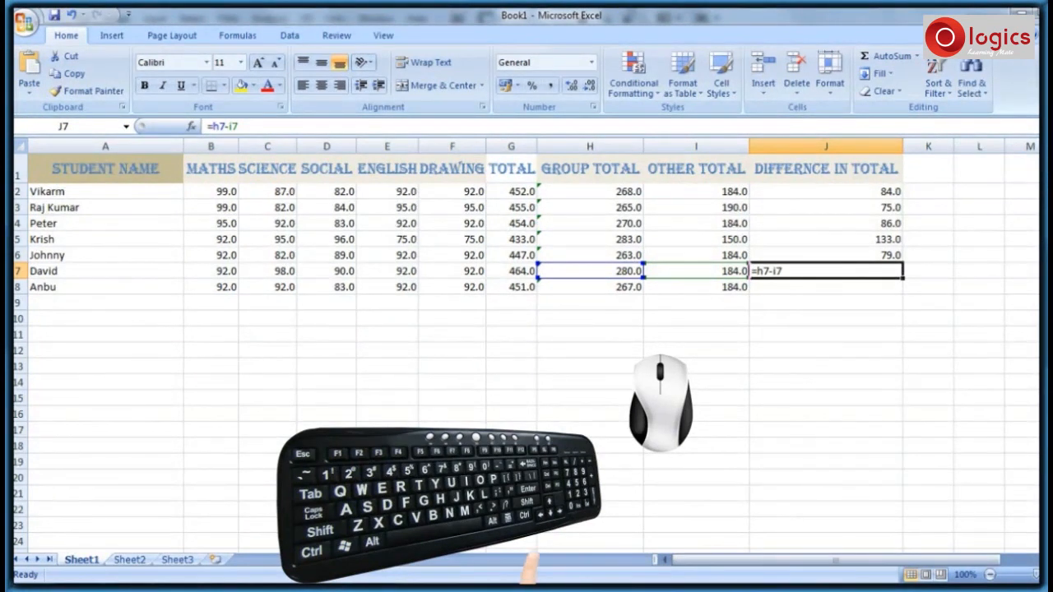
pyautogui.press('Return')
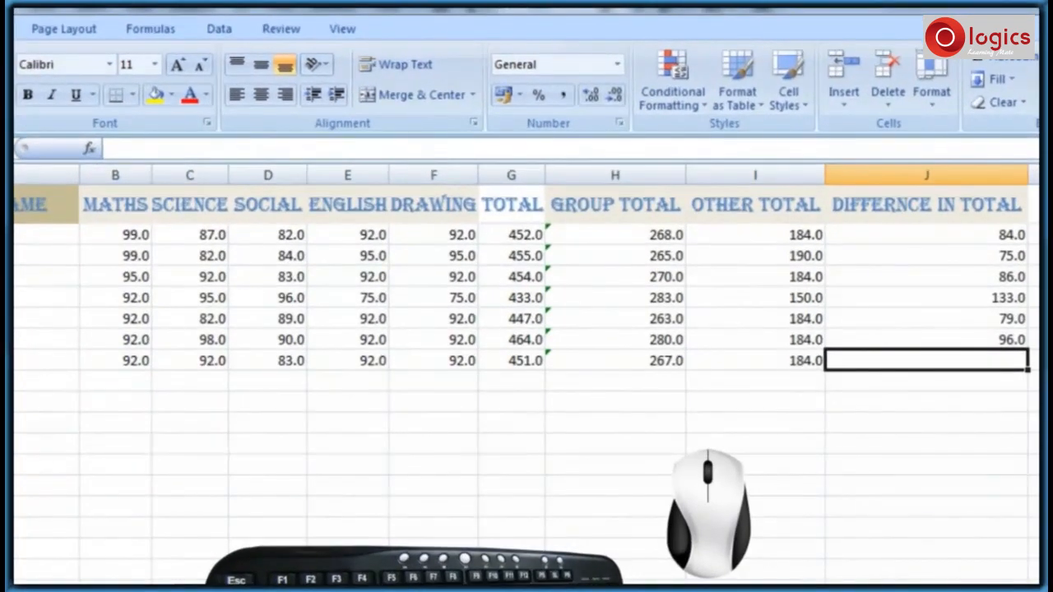
pyautogui.write('=h8-i8')
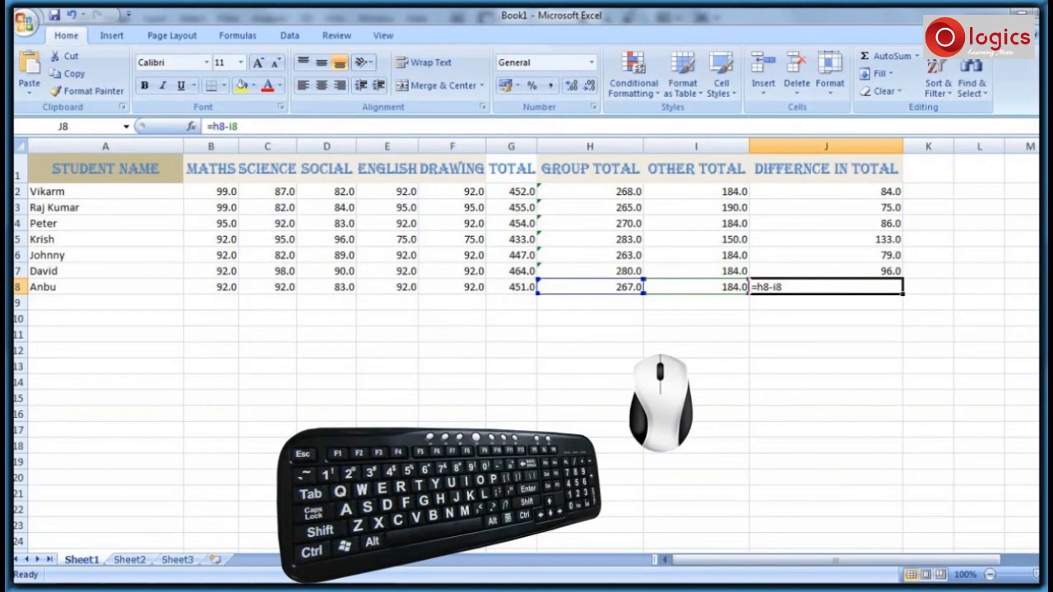
pyautogui.press('Return')
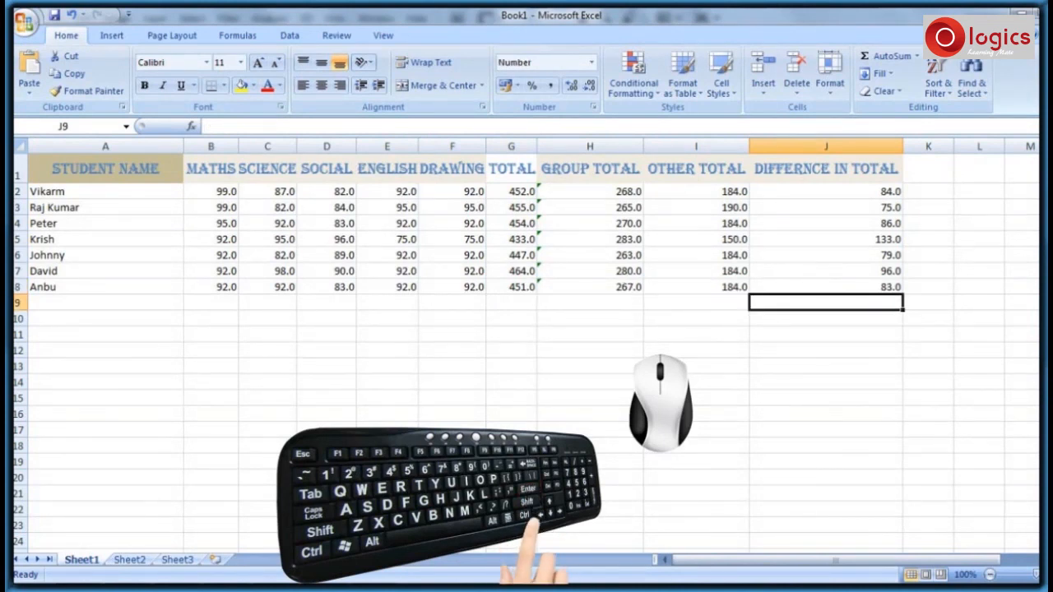